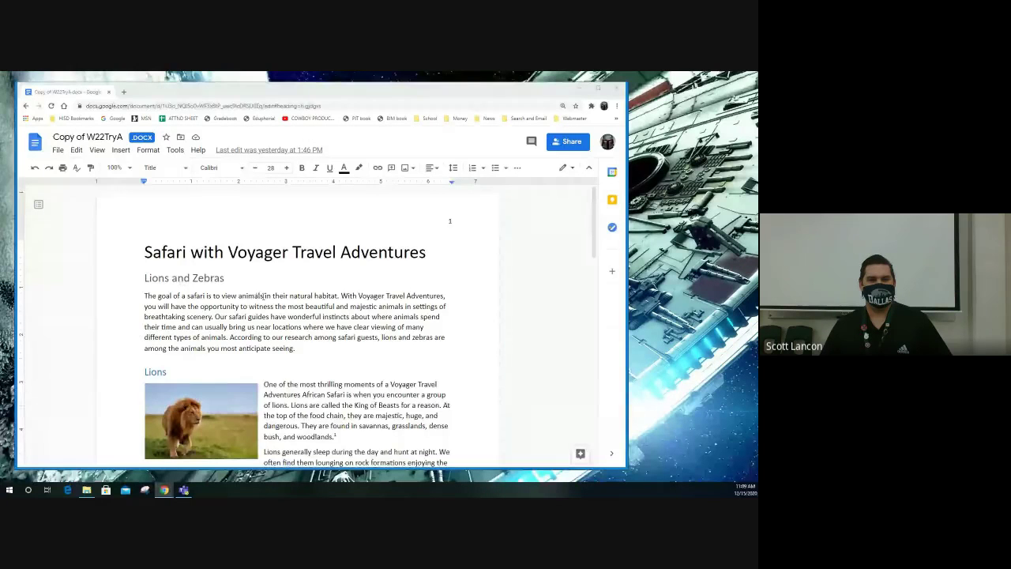
# Step: Insert a page break before the Zebra heading, then remove it again
pyautogui.scroll(-1, 292, 303)
pyautogui.scroll(-3, 291, 303)
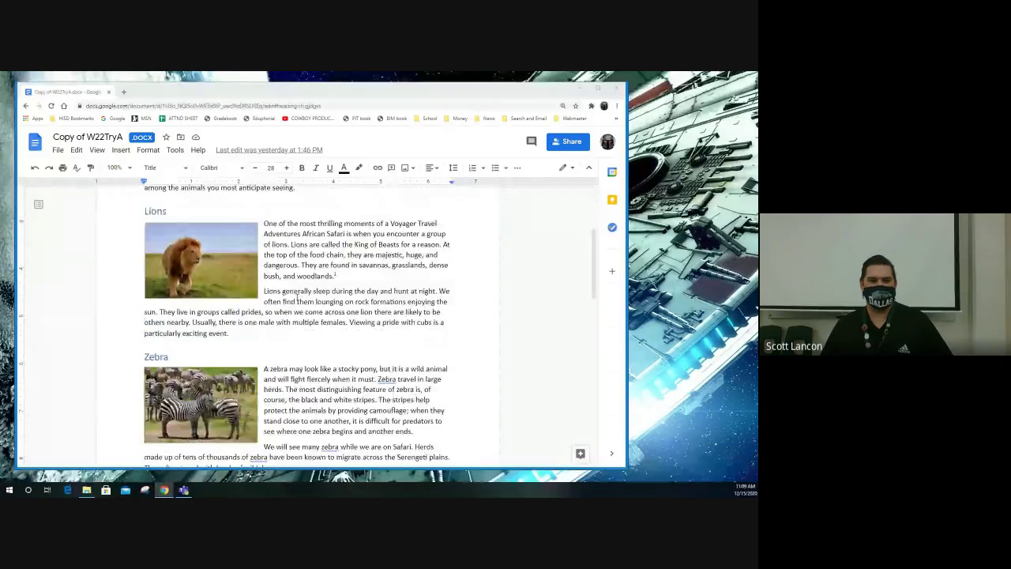
pyautogui.click(148, 314)
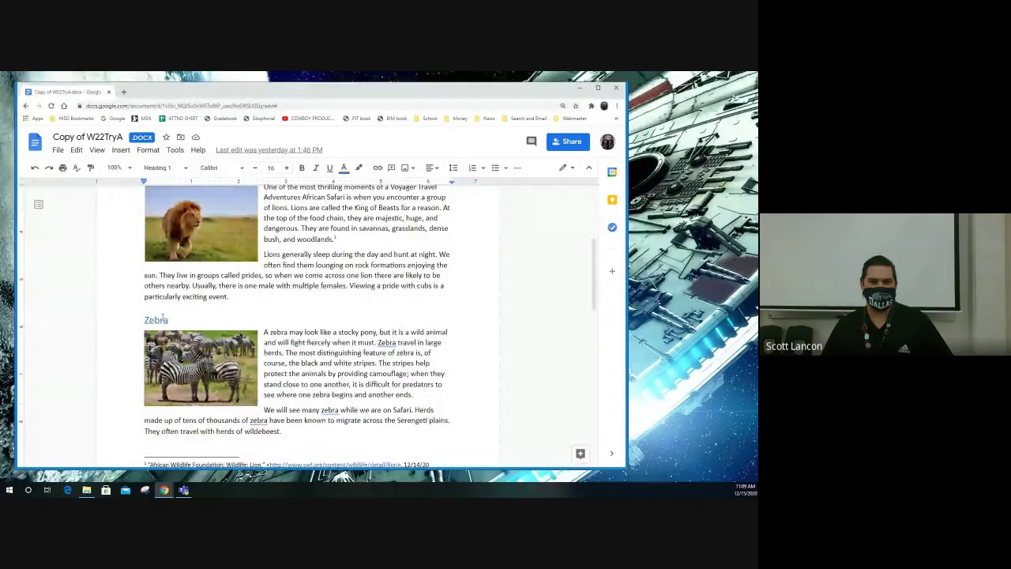
pyautogui.click(121, 150)
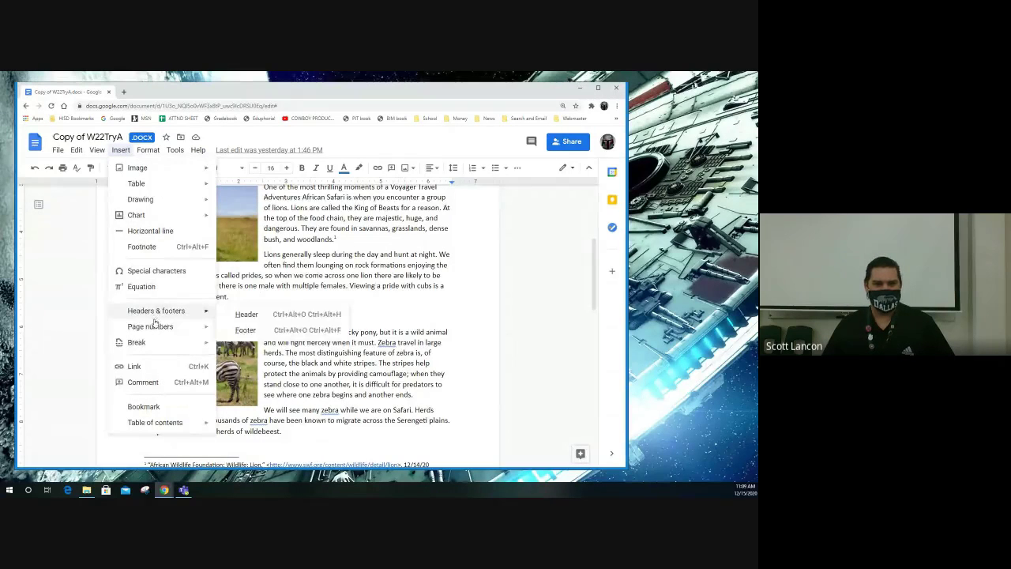
pyautogui.moveTo(150, 342)
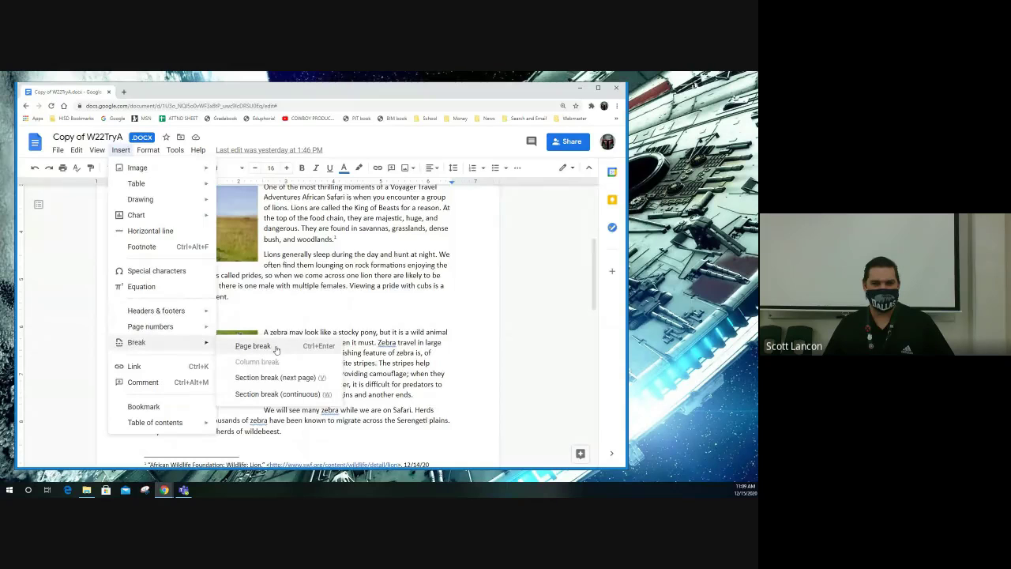
pyautogui.click(253, 346)
pyautogui.scroll(5, 198, 348)
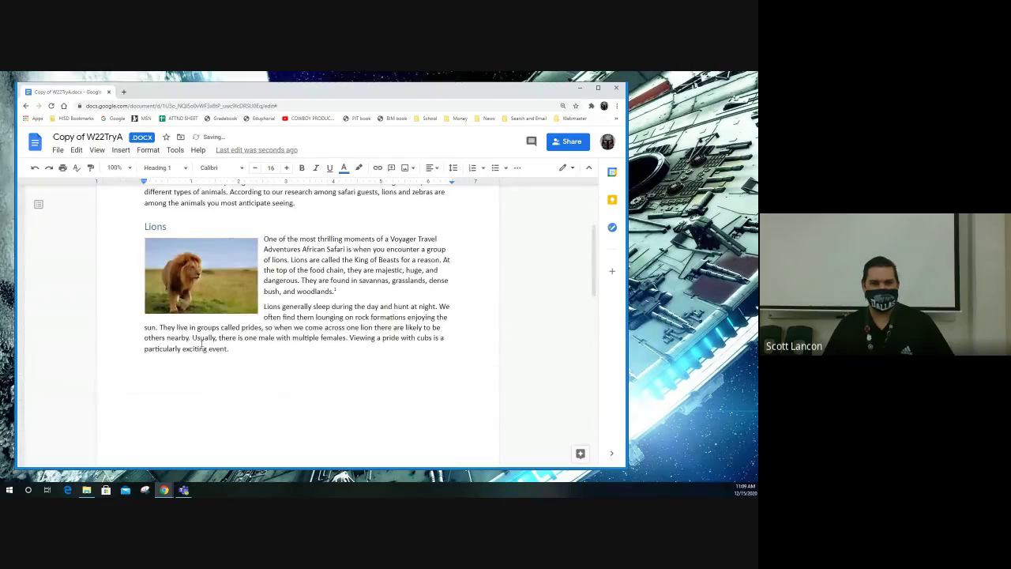
pyautogui.scroll(-5, 198, 362)
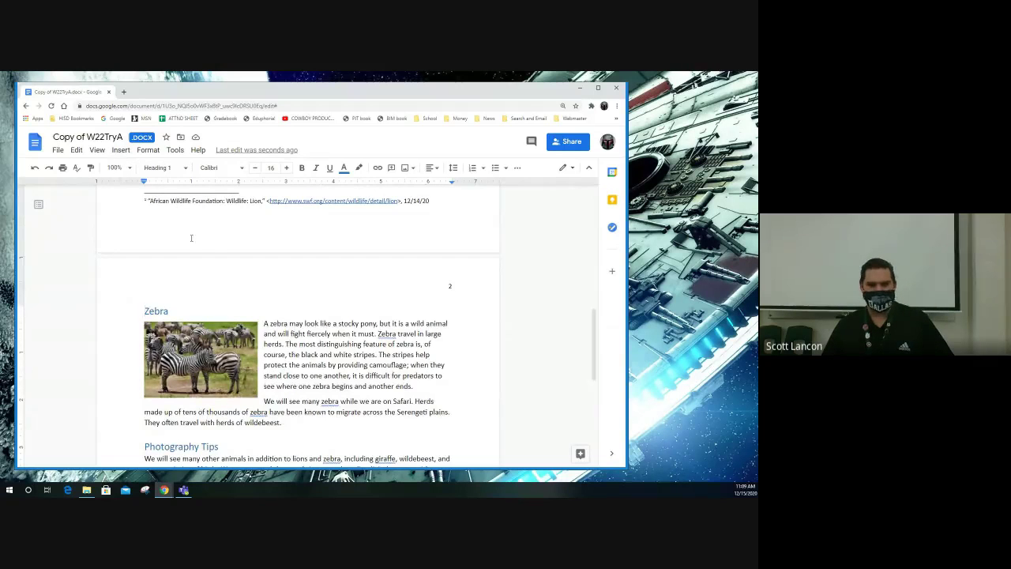
pyautogui.press('BackSpace')
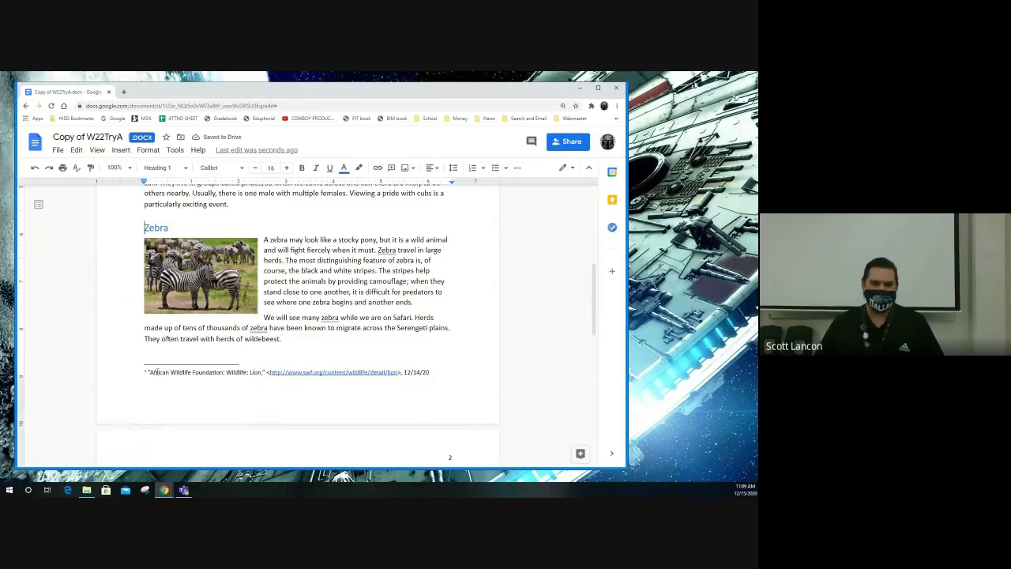
# Step: Select the lion footnote line and deselect it again
pyautogui.moveTo(153, 372); pyautogui.dragTo(401, 372)
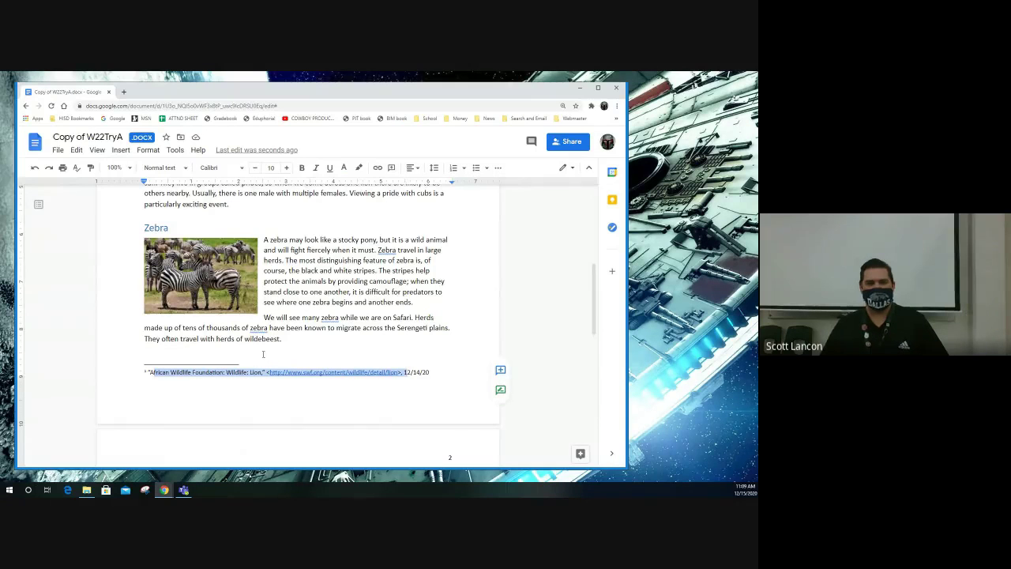
pyautogui.click(331, 320)
pyautogui.scroll(4, 339, 308)
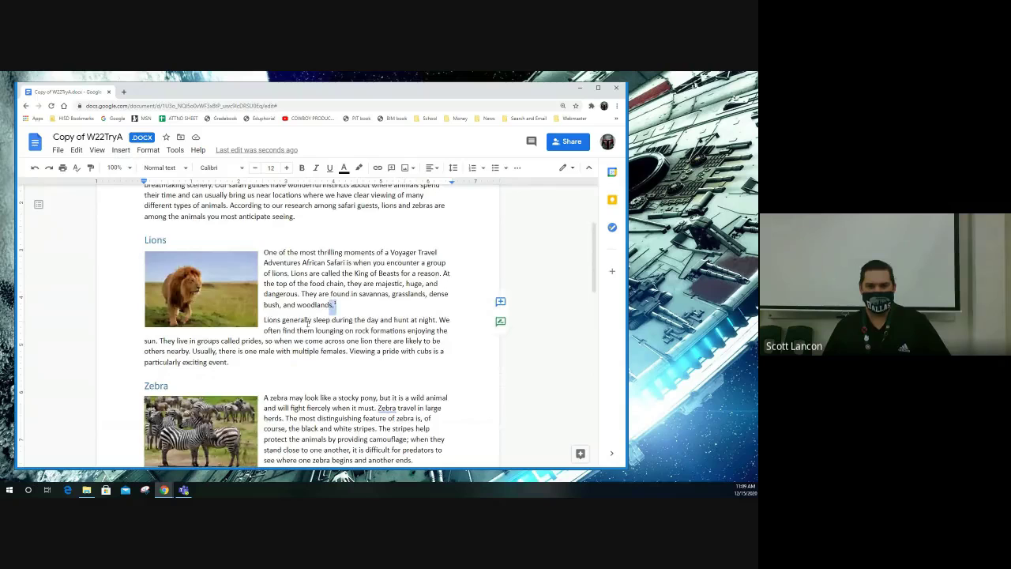
pyautogui.scroll(-3, 308, 311)
pyautogui.moveTo(146, 333); pyautogui.dragTo(430, 332)
pyautogui.click(414, 333)
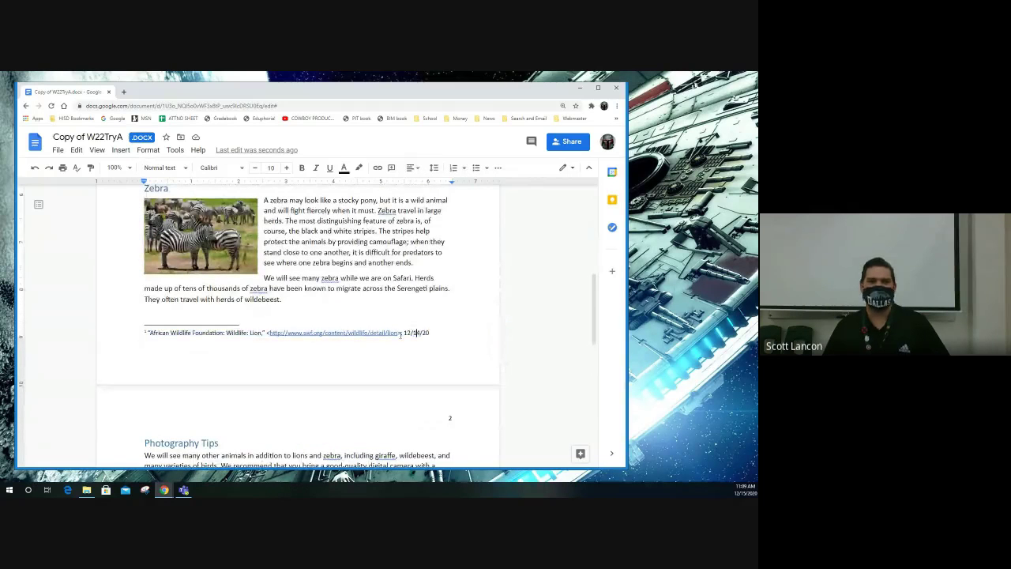
# Step: Type a comma after 'another' in the zebra paragraph, giving 'one another, it is difficult'
pyautogui.click(125, 152)
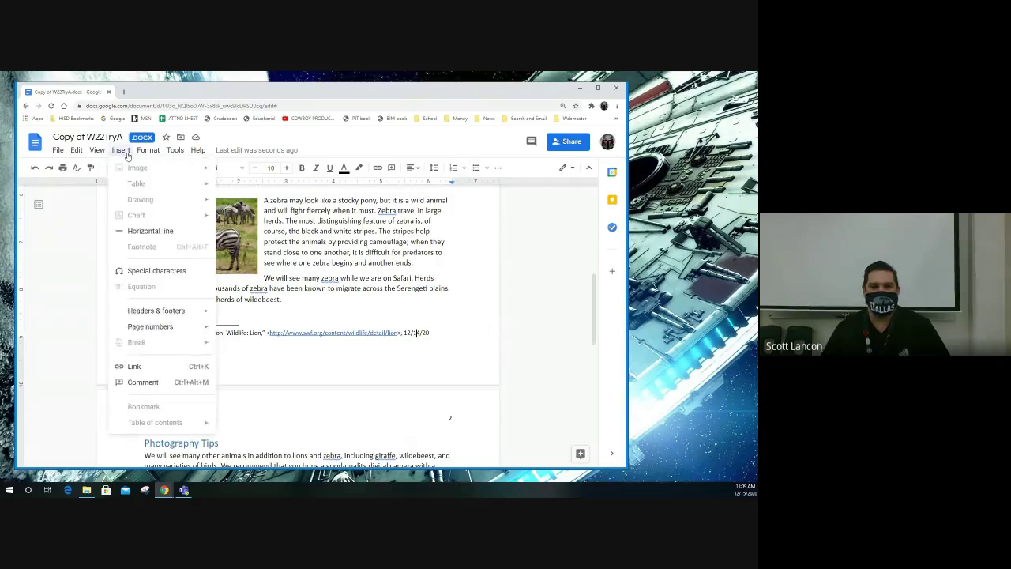
pyautogui.moveTo(139, 154)
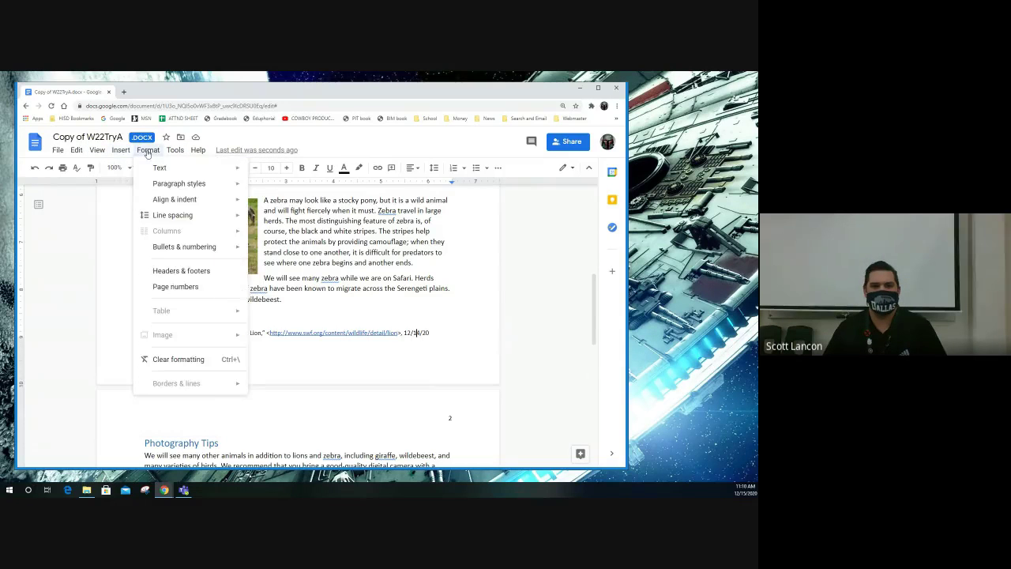
pyautogui.click(332, 252)
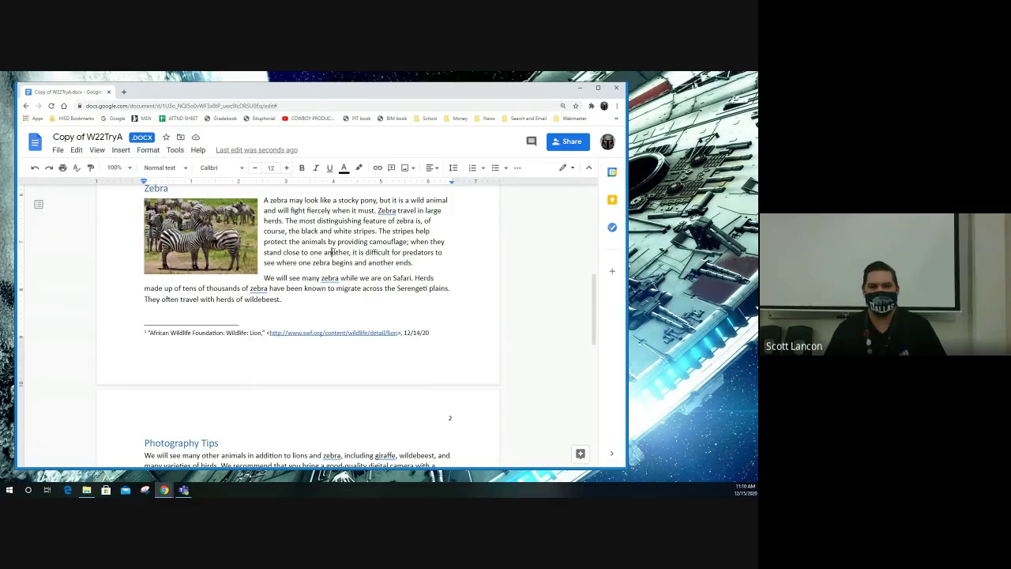
pyautogui.click(147, 150)
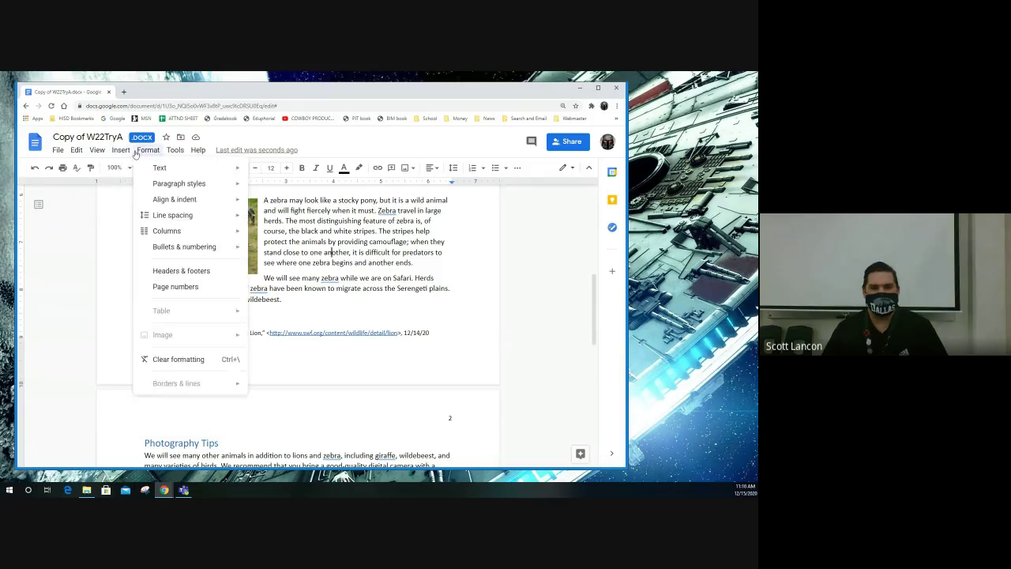
pyautogui.moveTo(123, 152)
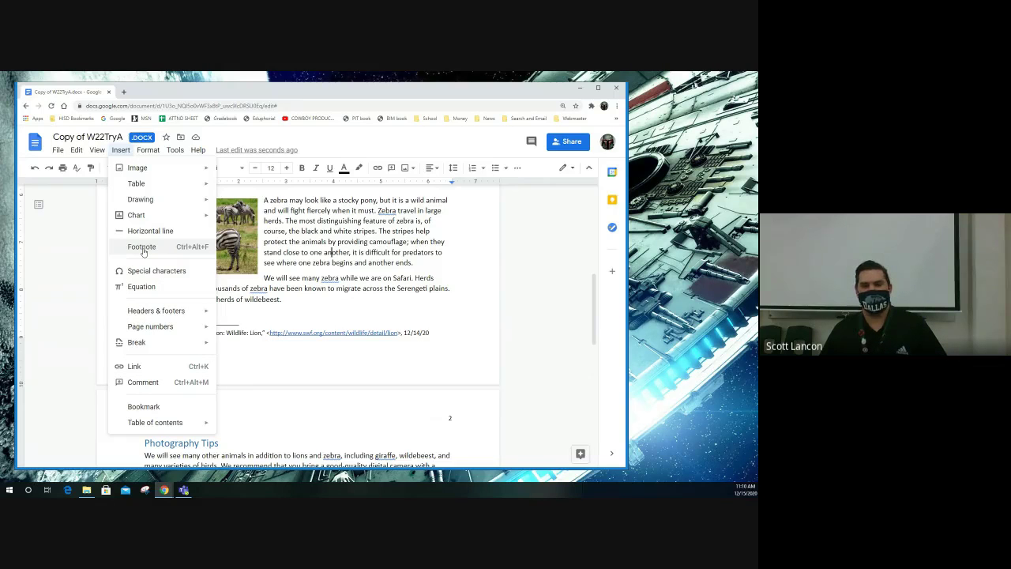
pyautogui.click(243, 342)
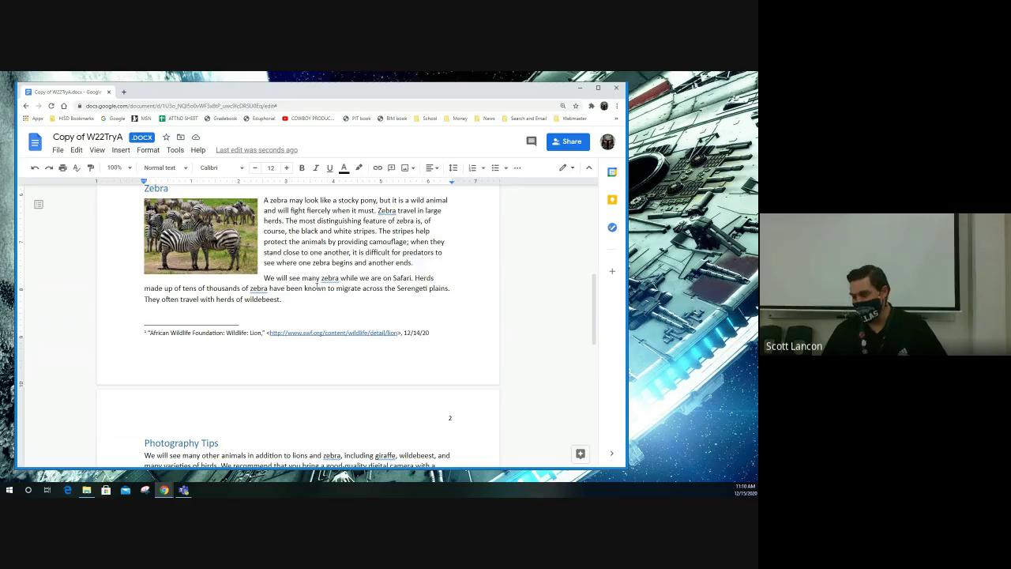
pyautogui.write(',')
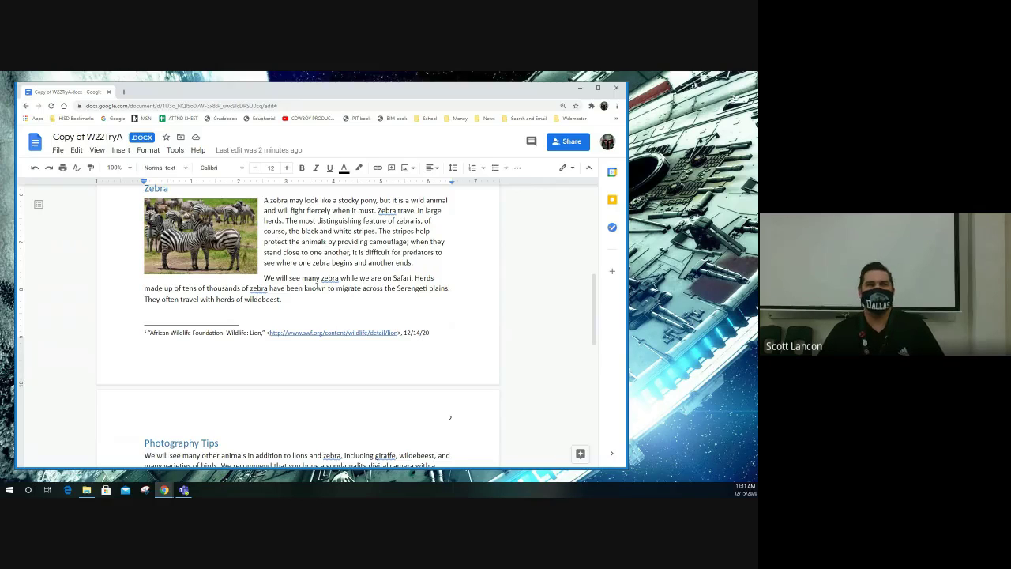
pyautogui.write(',')
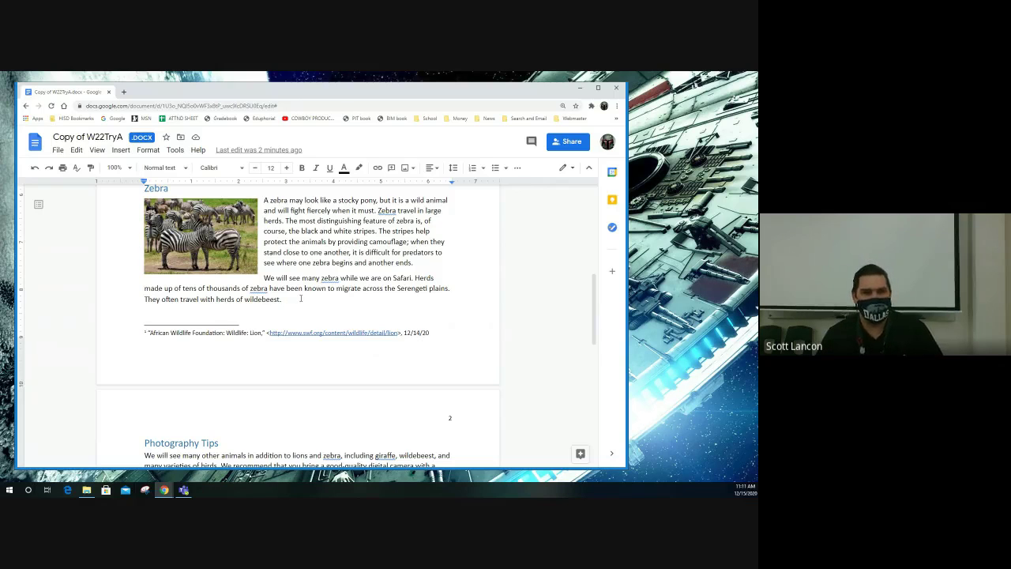
pyautogui.scroll(2, 301, 298)
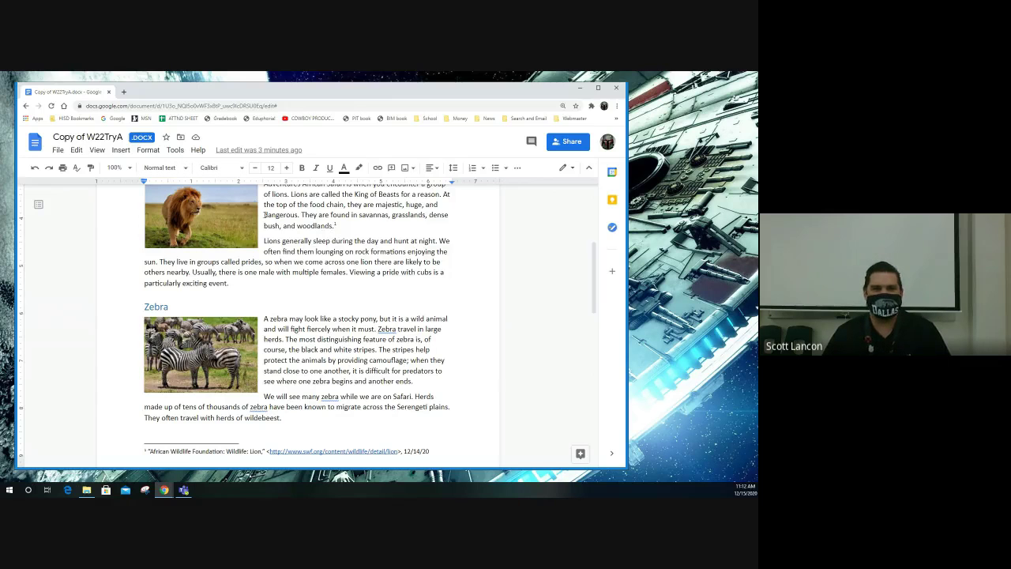
# Step: Open the Insert menu and move along the menu bar toward Tools
pyautogui.click(120, 151)
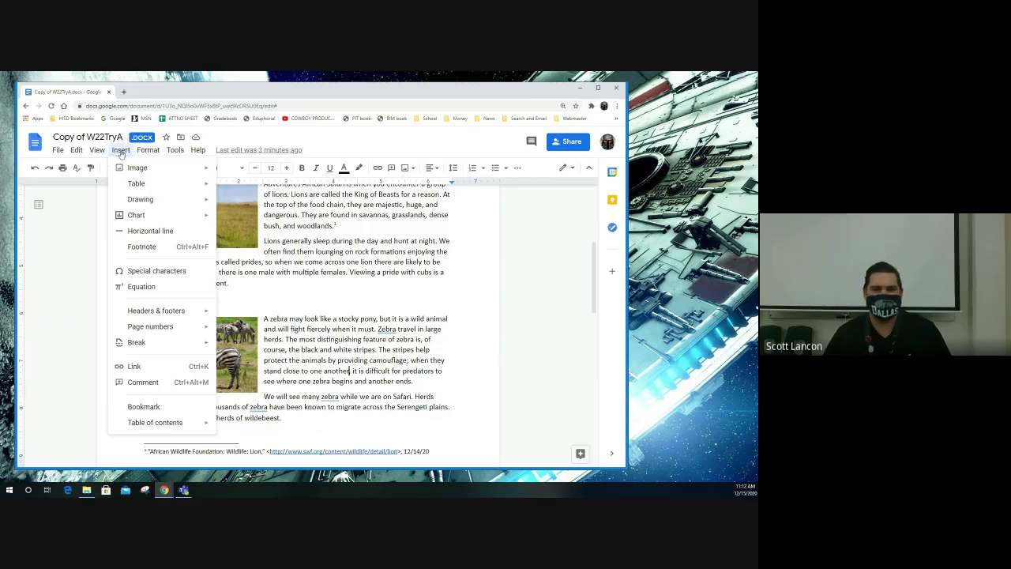
pyautogui.moveTo(142, 151)
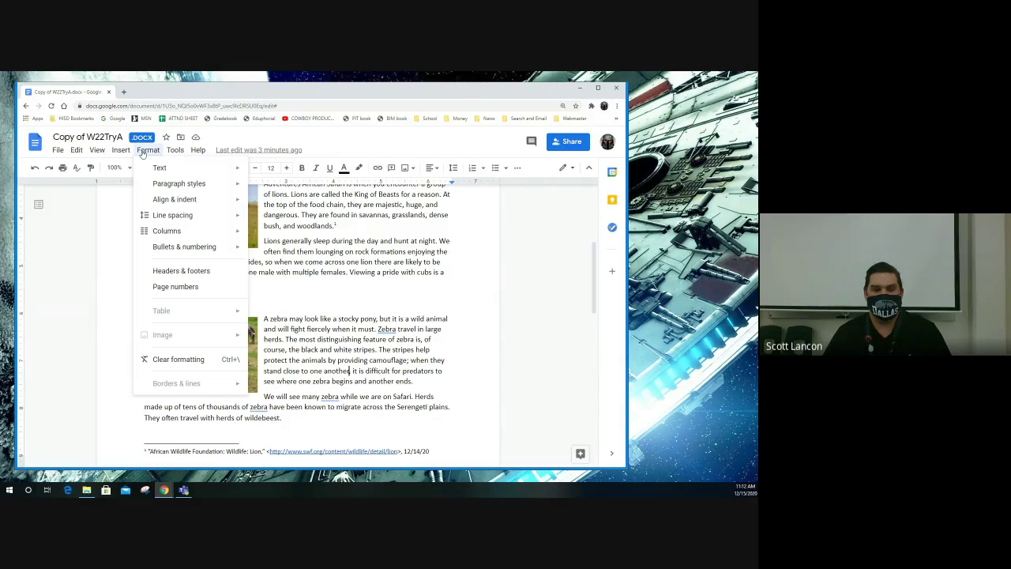
pyautogui.moveTo(175, 153)
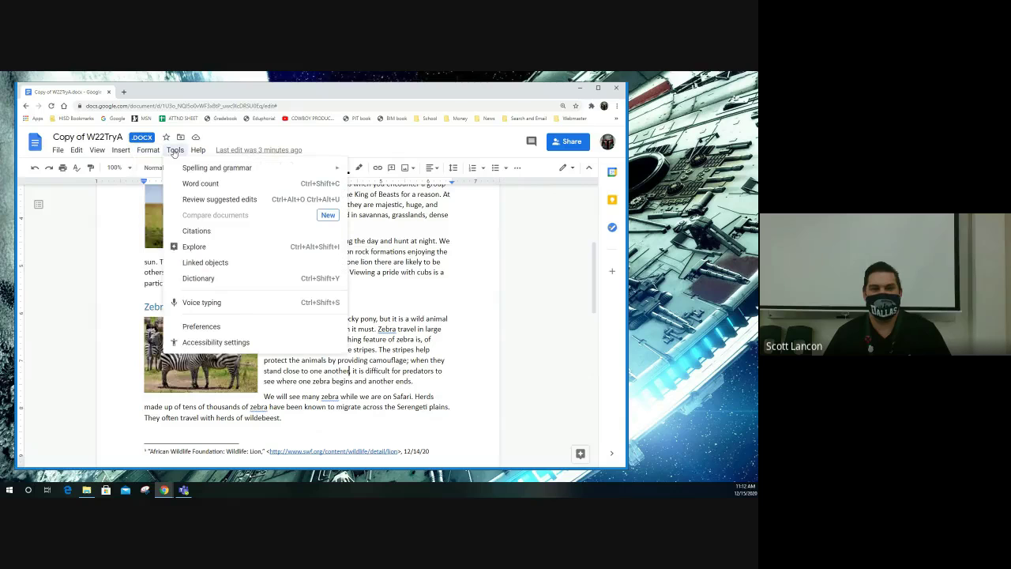
# Step: Open the Citations sidebar and keep MLA as the citation style
pyautogui.click(196, 231)
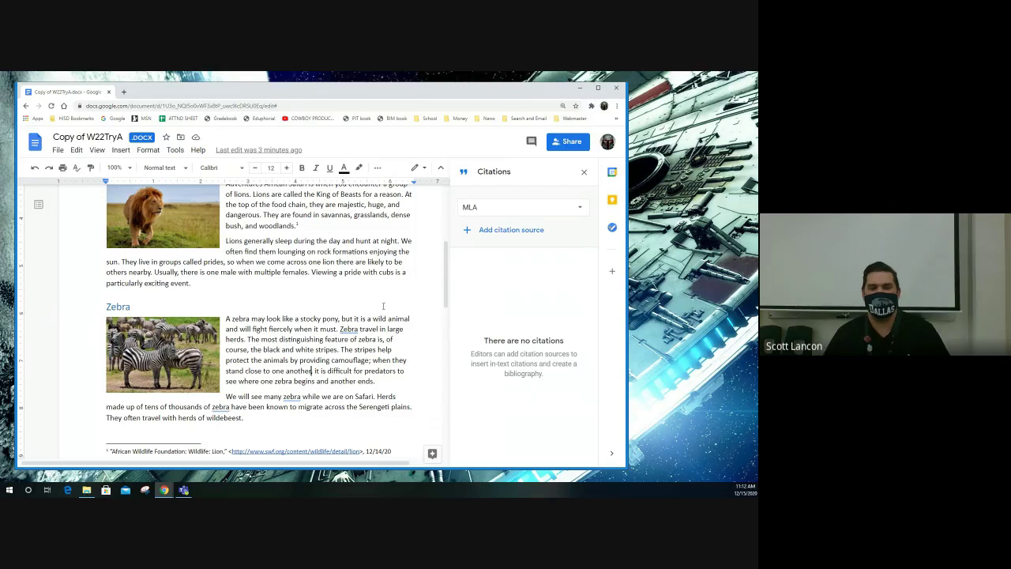
pyautogui.click(579, 209)
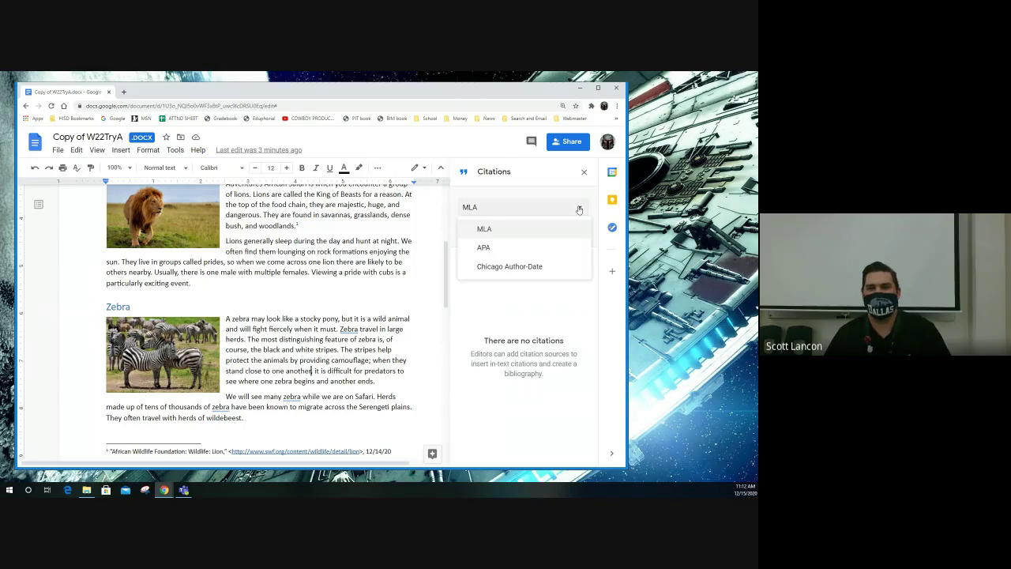
pyautogui.click(510, 229)
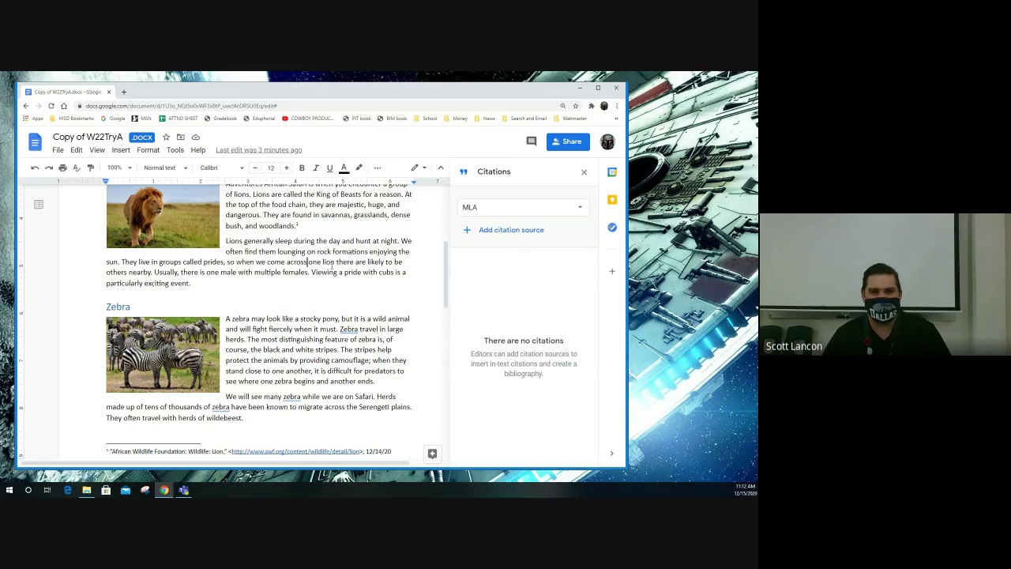
# Step: Put the caret right after 'nearby.' in the second Lions paragraph
pyautogui.click(292, 241)
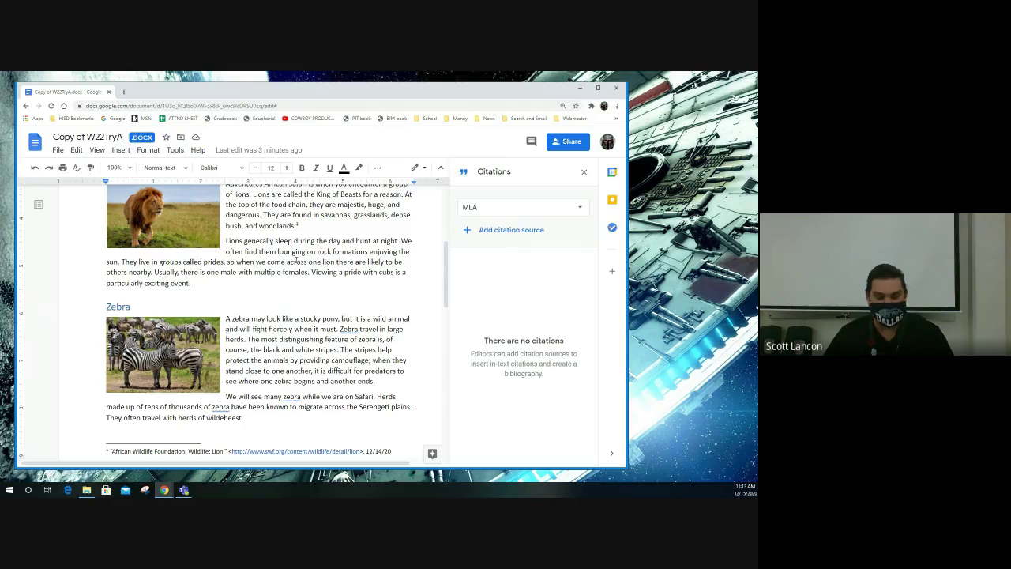
pyautogui.scroll(2, 307, 253)
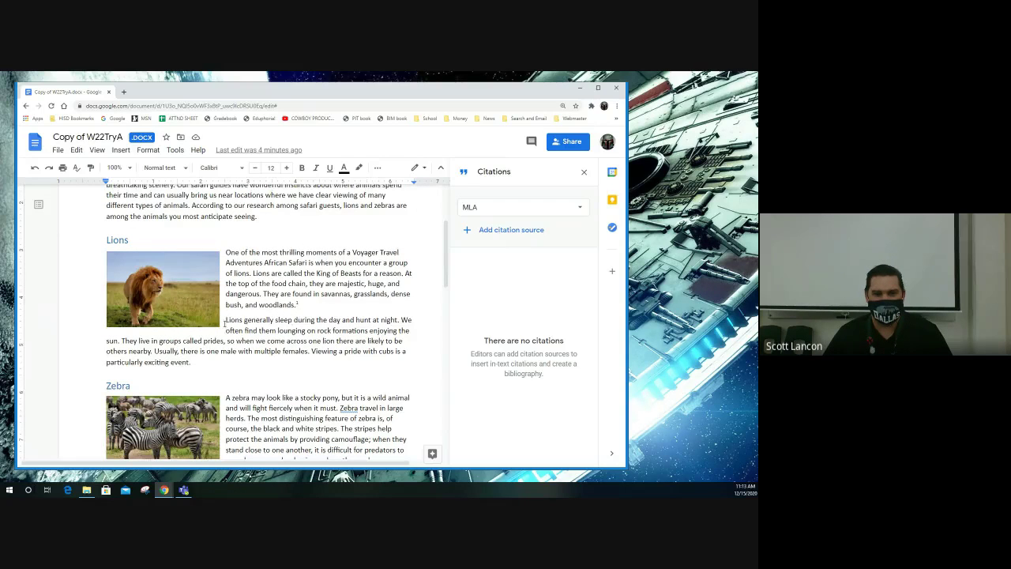
pyautogui.moveTo(226, 320); pyautogui.dragTo(293, 320)
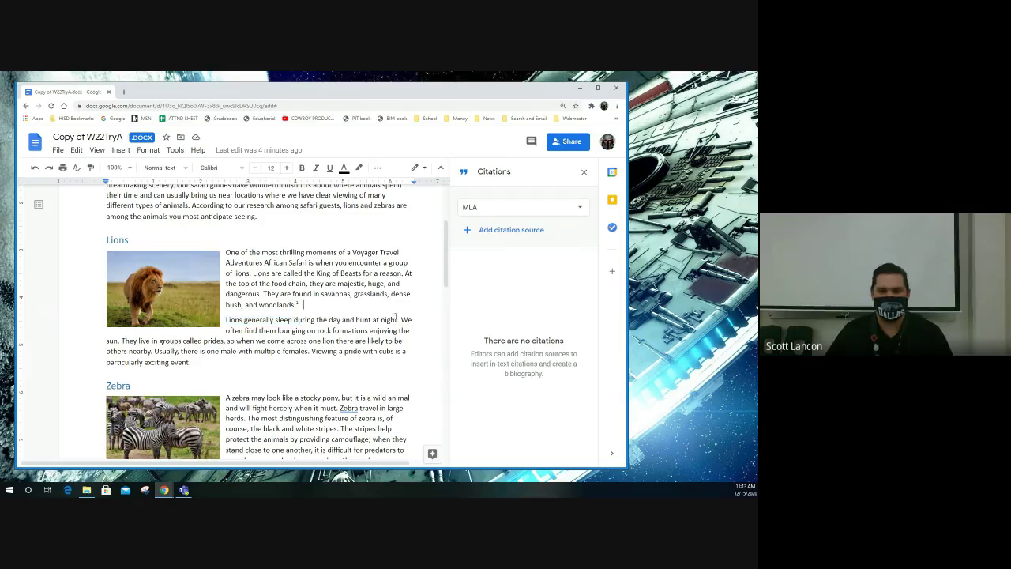
pyautogui.moveTo(226, 320); pyautogui.dragTo(153, 351)
pyautogui.click(155, 351)
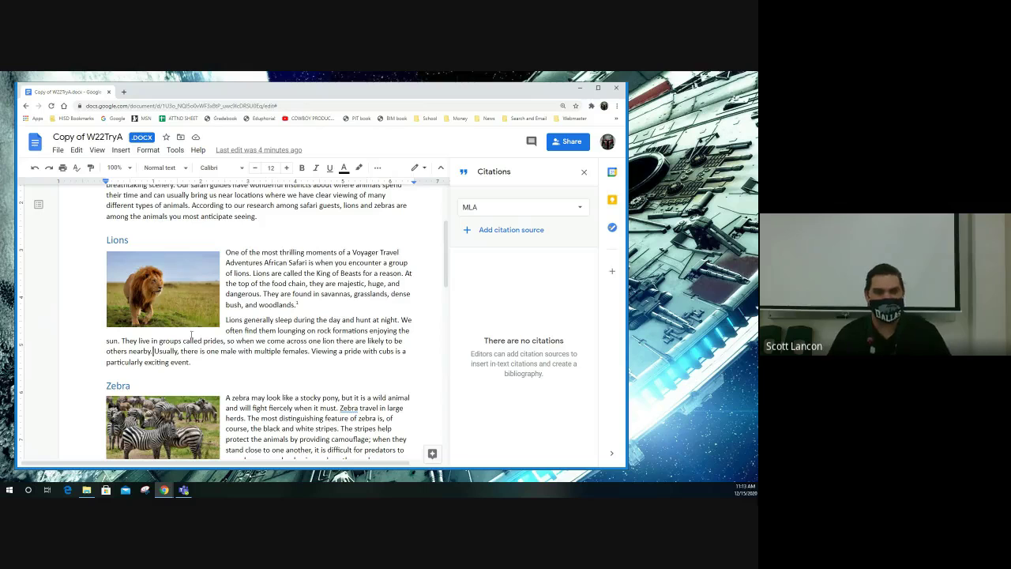
pyautogui.hotkey('ctrl', '+')
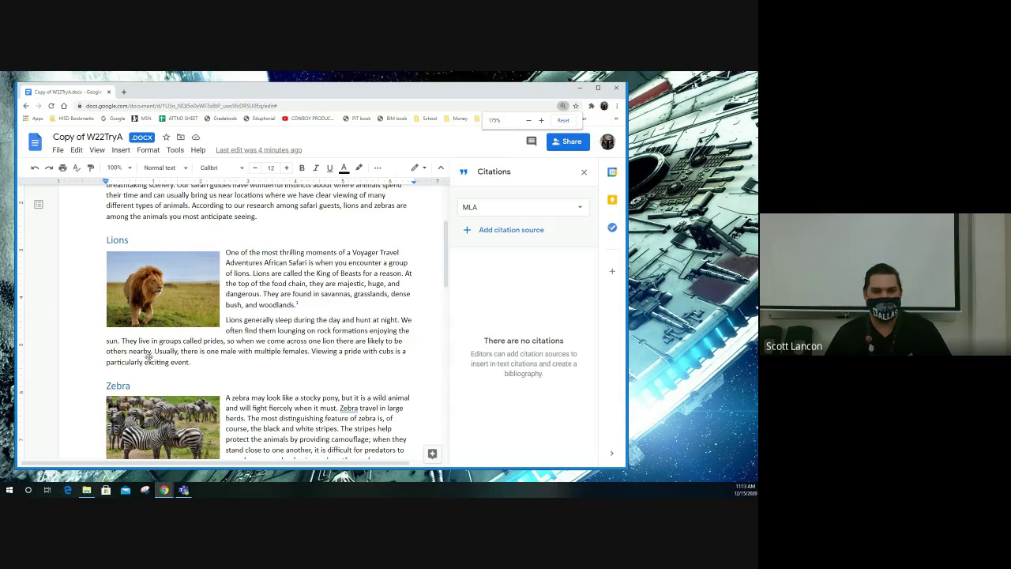
pyautogui.hotkey('ctrl', '+')
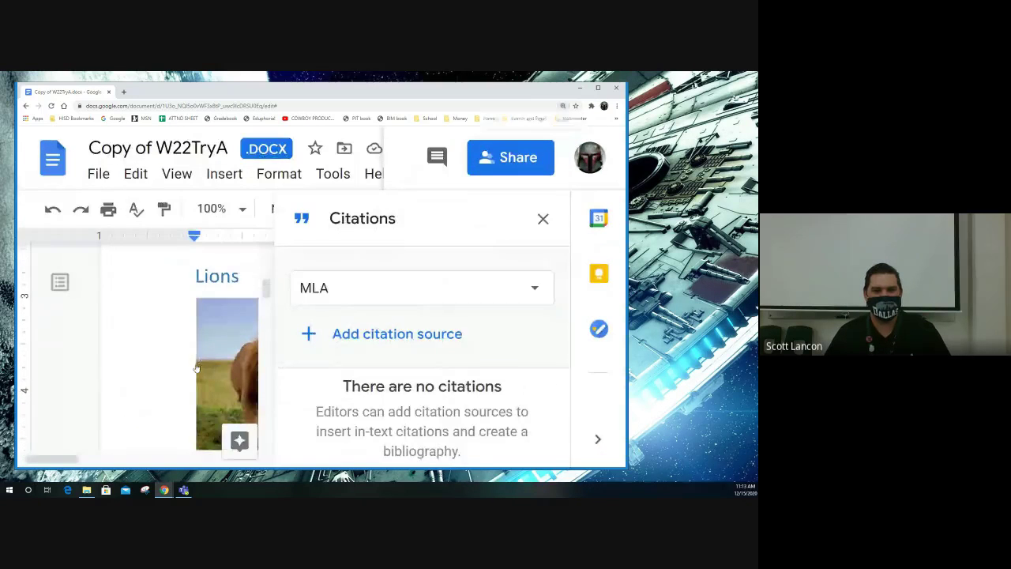
pyautogui.hotkey('ctrl', '-')
pyautogui.hotkey('ctrl', '-')
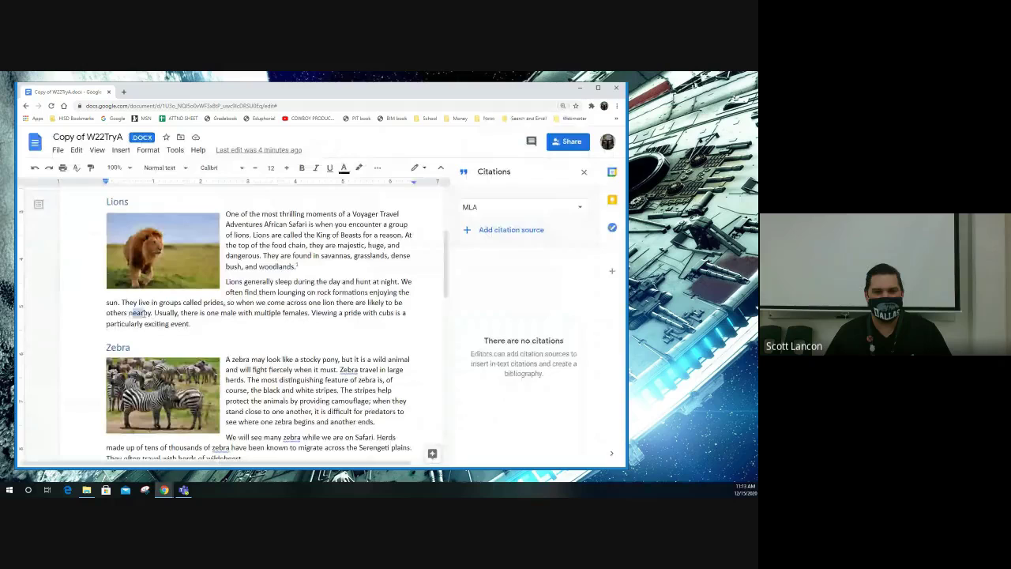
pyautogui.click(154, 313)
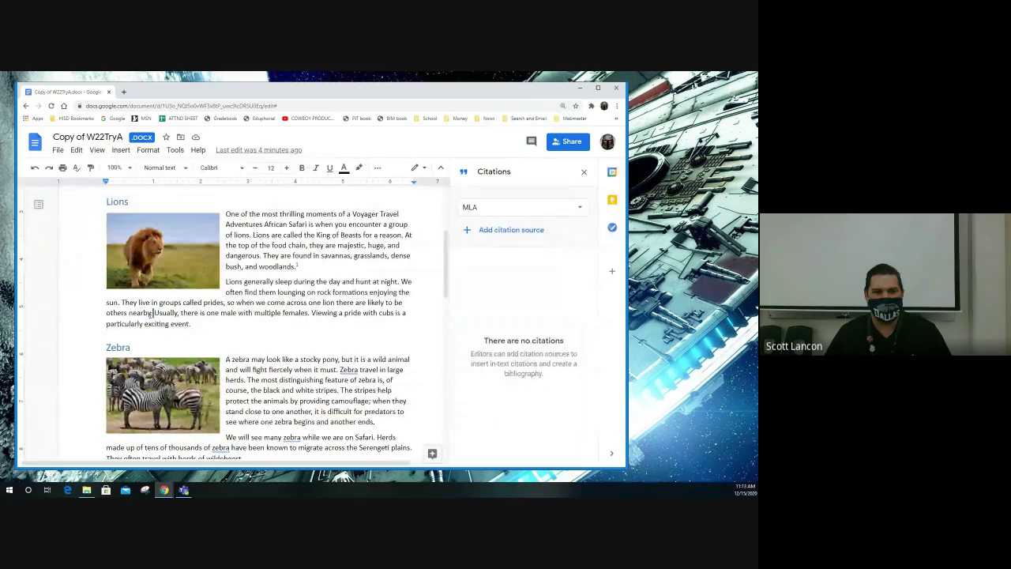
# Step: Start a new citation source accessed in Print, with Author as the contributor
pyautogui.click(500, 233)
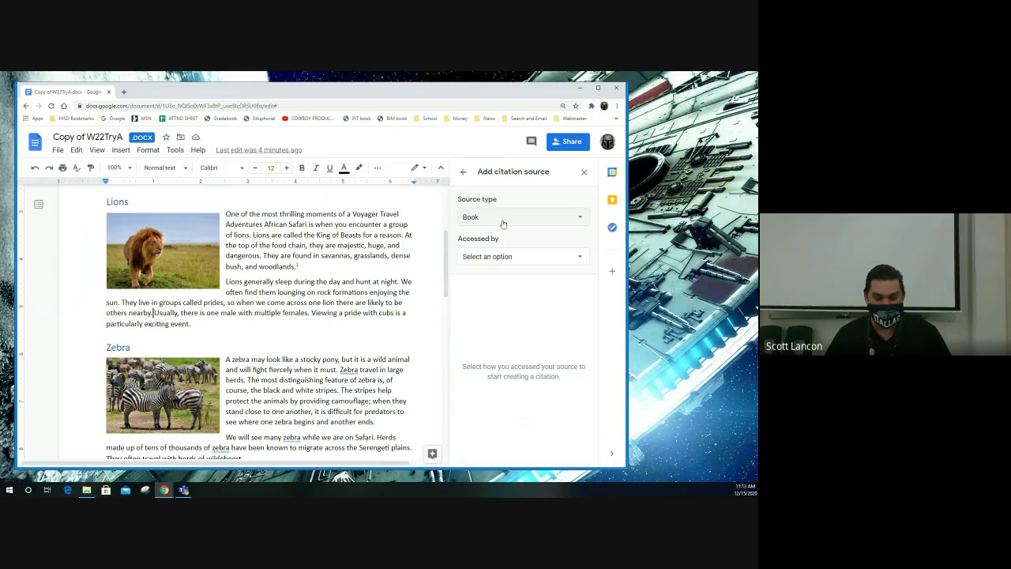
pyautogui.click(503, 257)
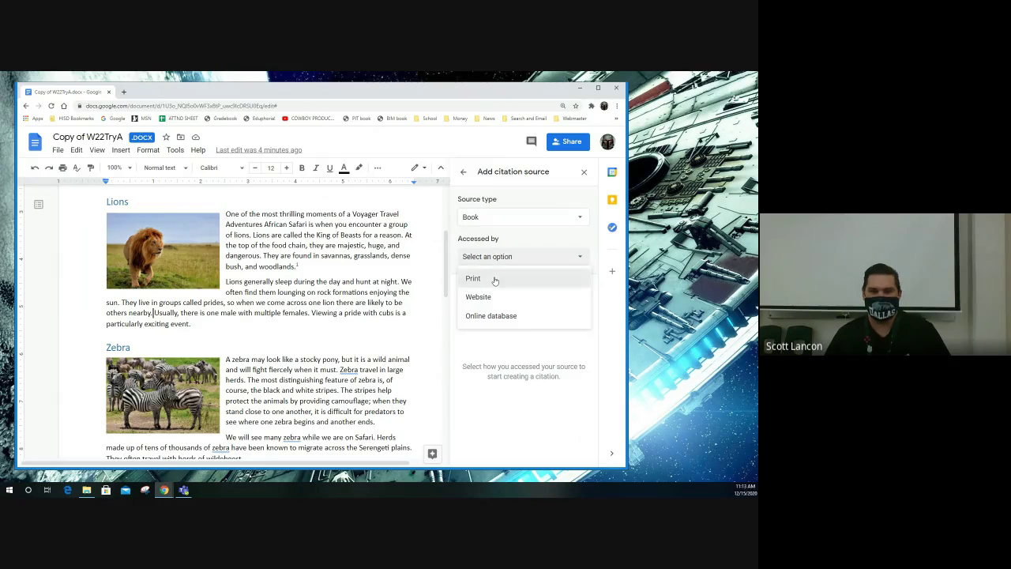
pyautogui.click(494, 279)
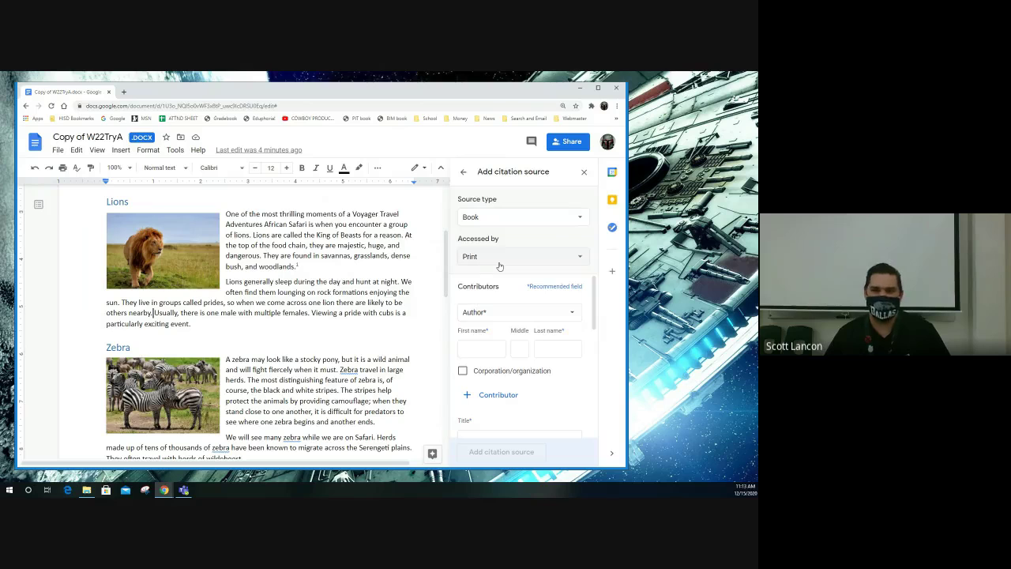
pyautogui.click(499, 263)
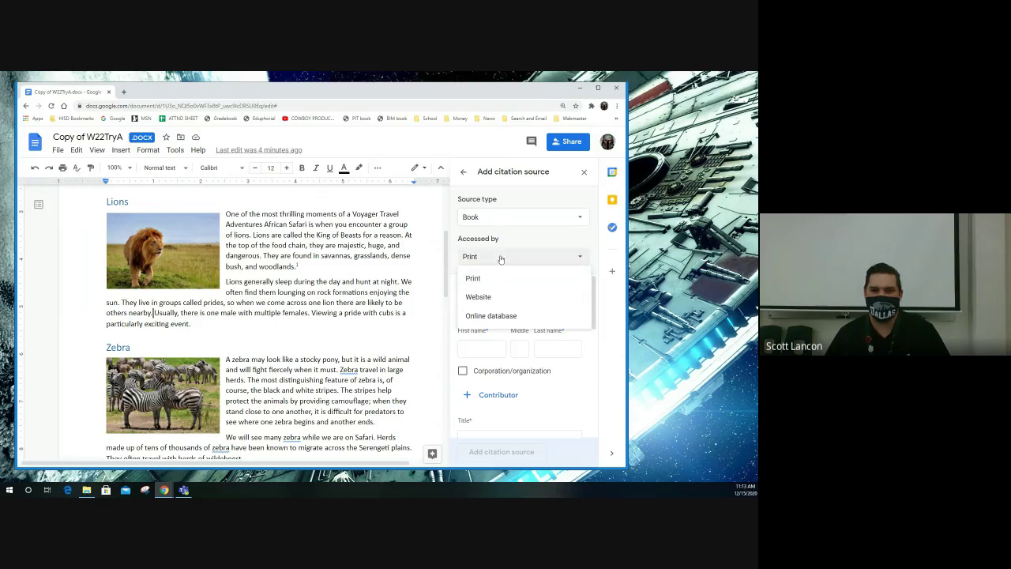
pyautogui.click(500, 258)
pyautogui.click(497, 310)
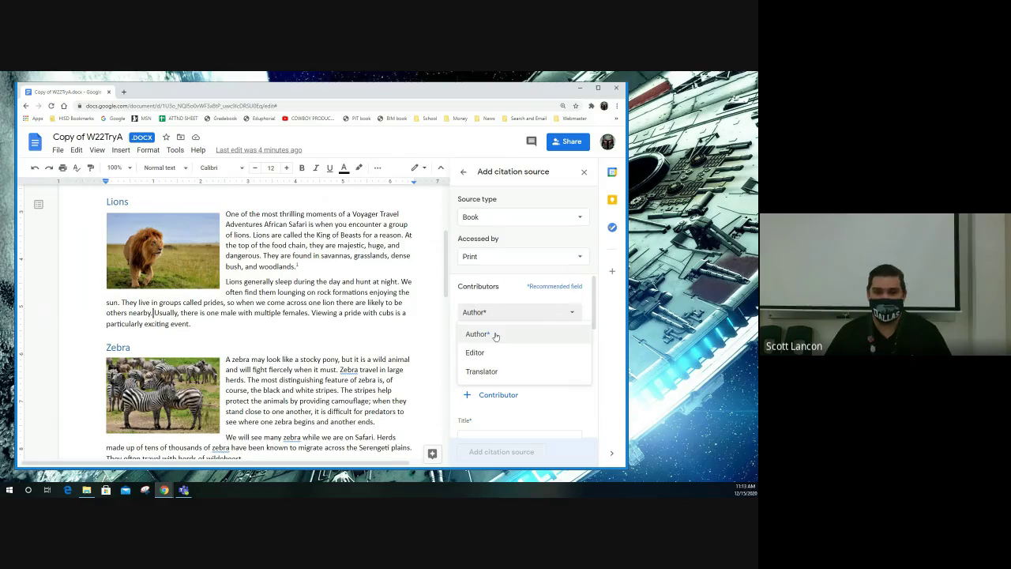
pyautogui.click(496, 335)
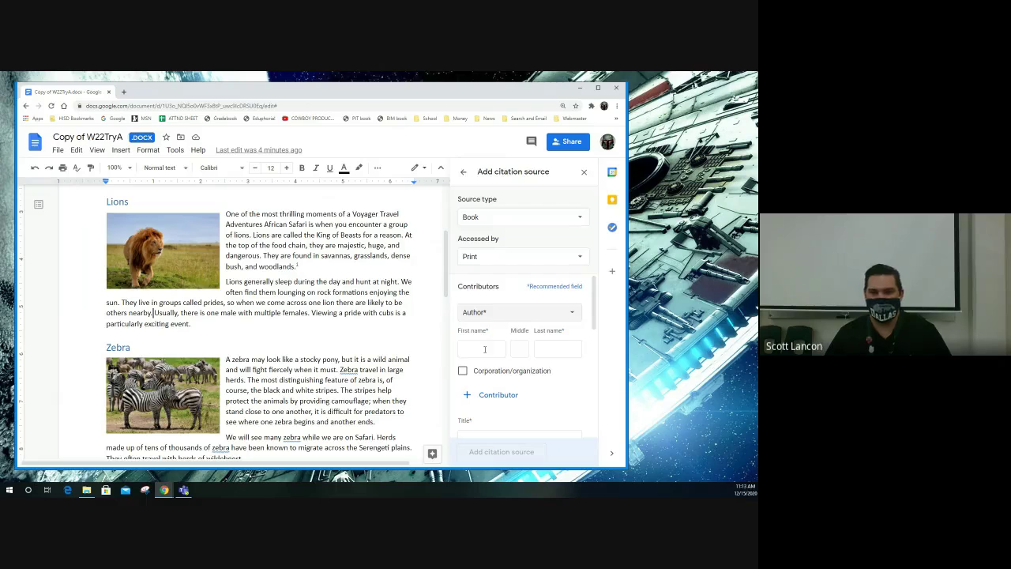
# Step: Enter the author as George B. Schaller in the first, middle and last name fields
pyautogui.click(488, 349)
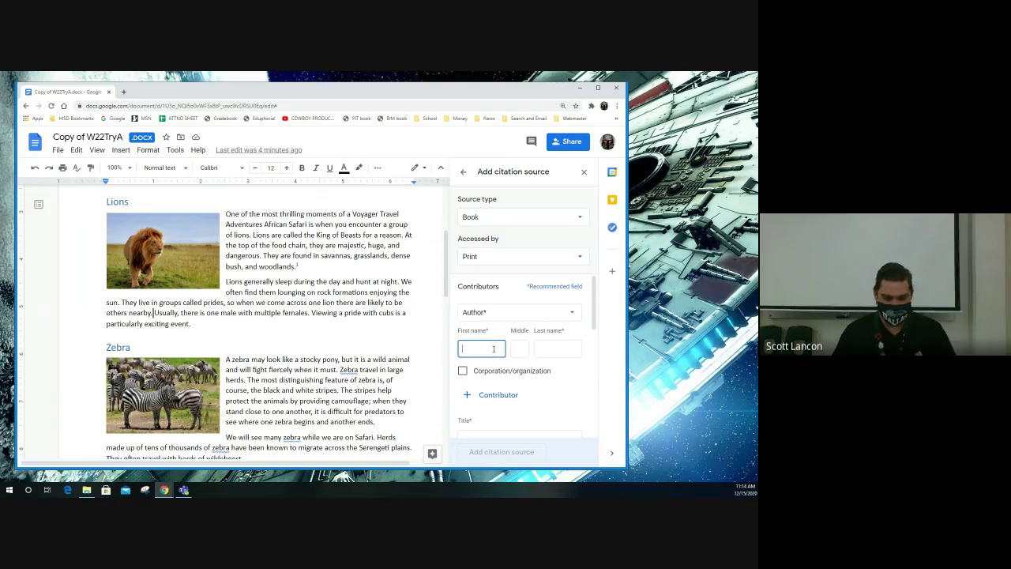
pyautogui.write('George')
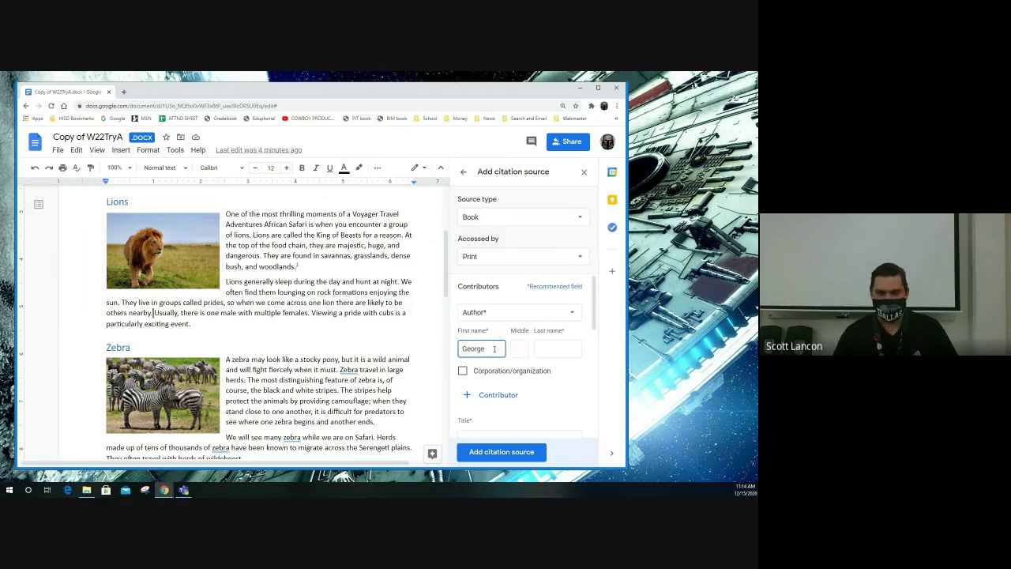
pyautogui.press('Tab')
pyautogui.write('B.')
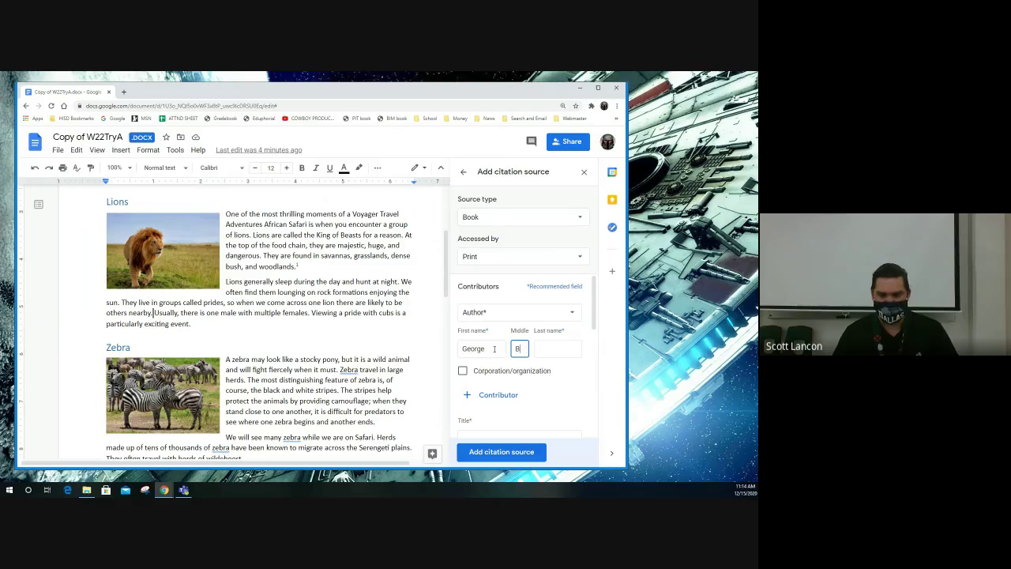
pyautogui.press('Tab')
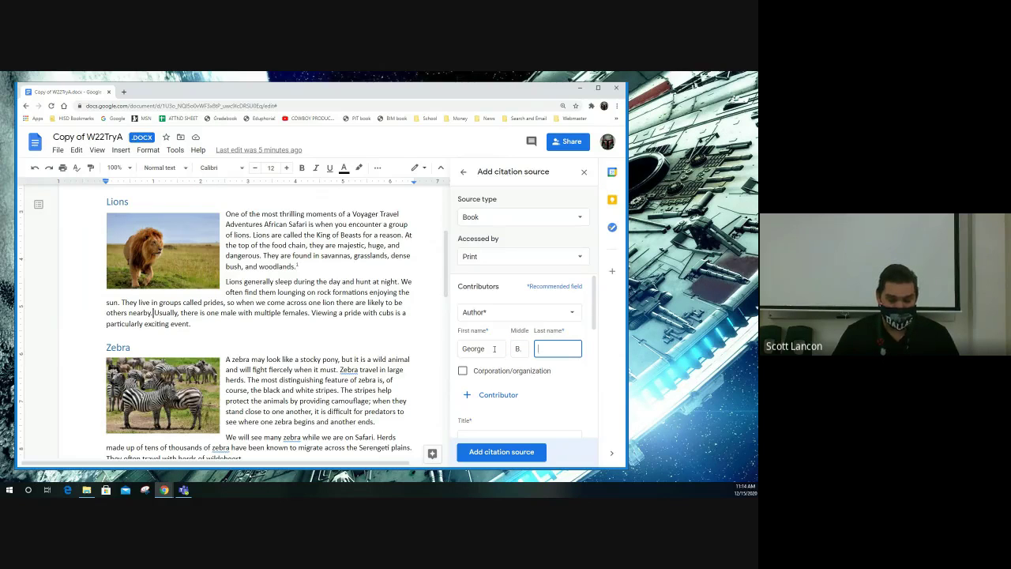
pyautogui.write('Scha')
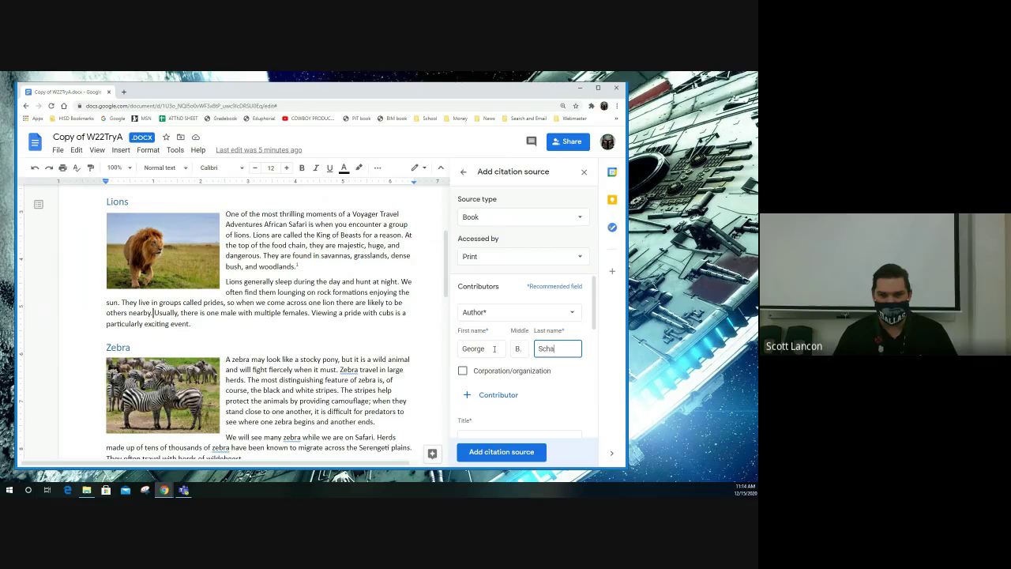
pyautogui.write('ller')
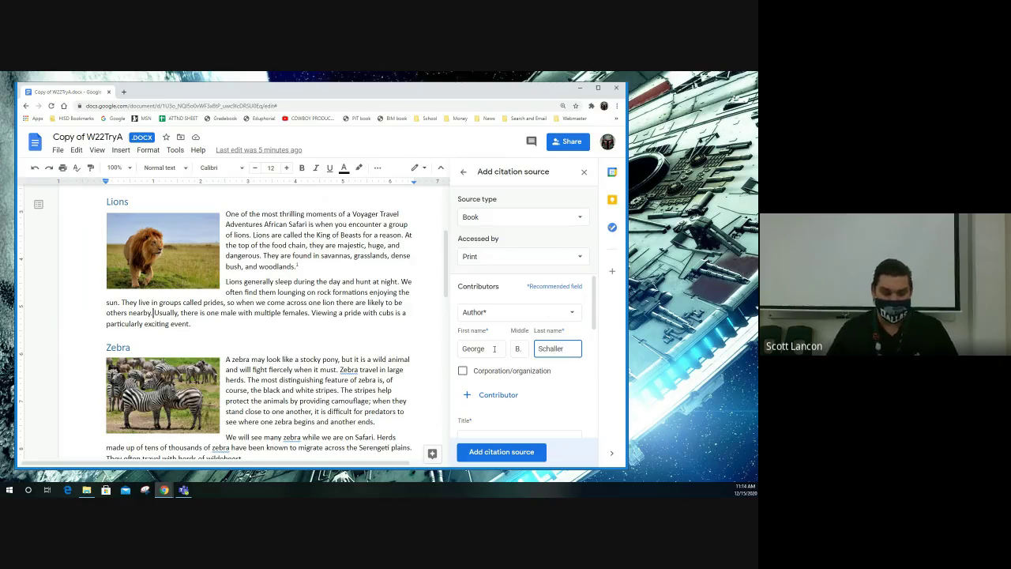
pyautogui.scroll(-1, 501, 338)
pyautogui.scroll(-1, 501, 332)
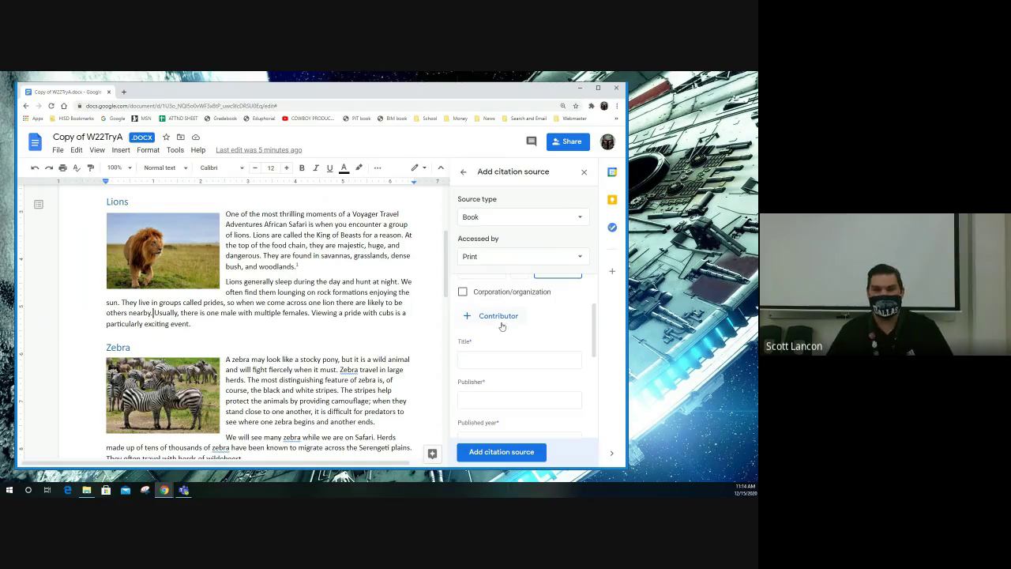
pyautogui.scroll(-1, 496, 326)
pyautogui.scroll(1, 494, 325)
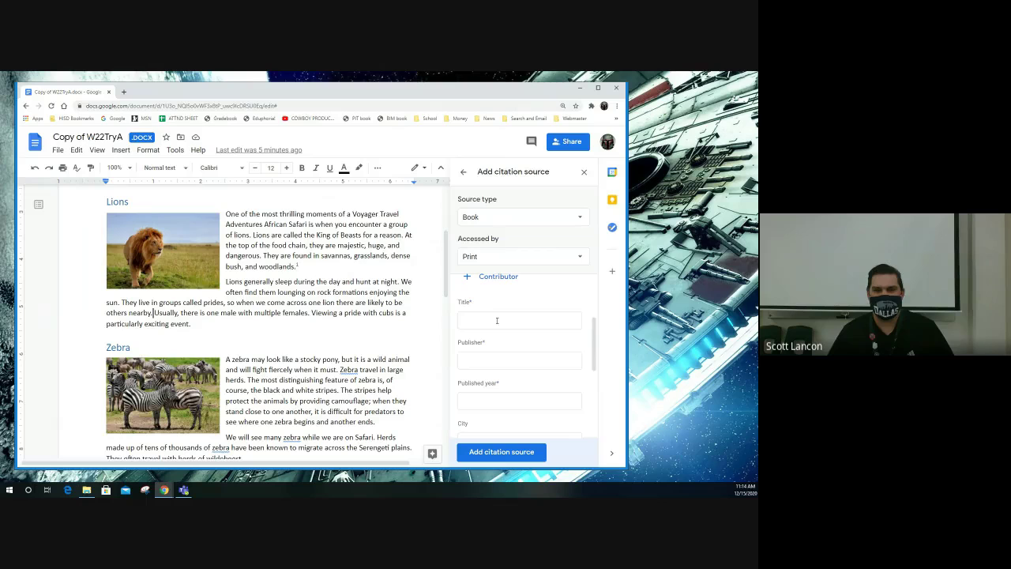
# Step: Enter the title 'The Serengeti Lion: A Study of Predator Prey Relations'
pyautogui.click(493, 318)
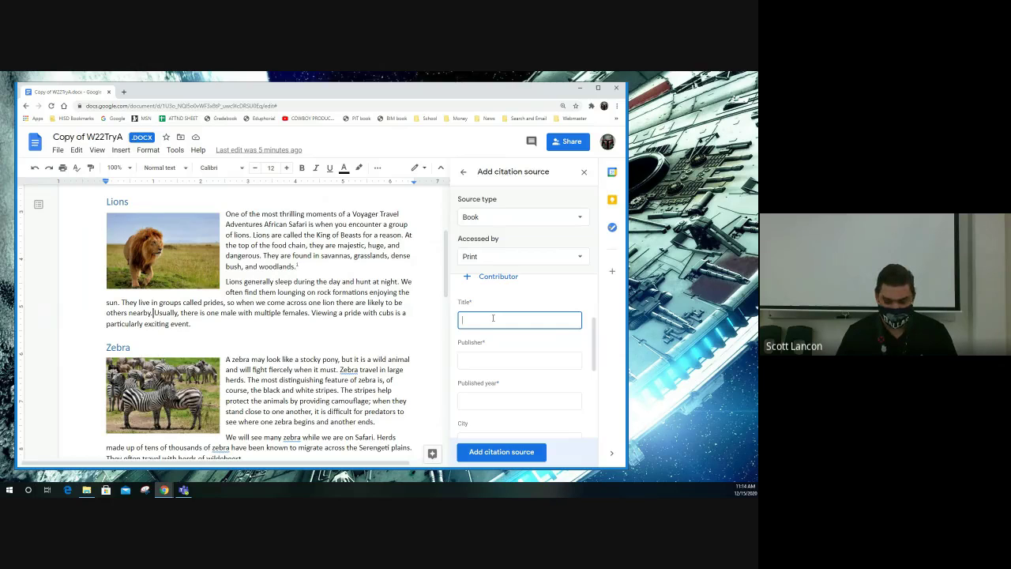
pyautogui.write('The Se')
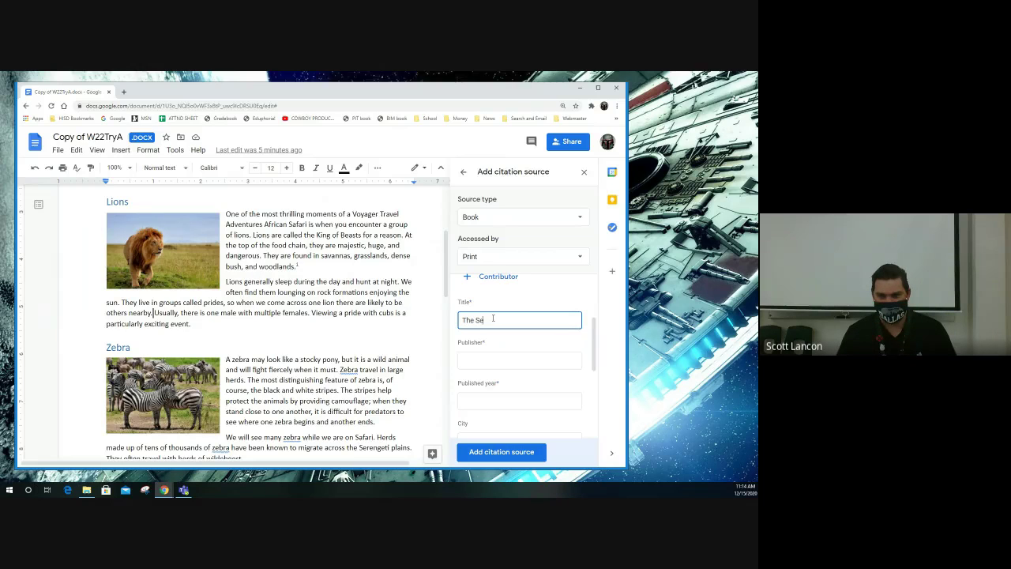
pyautogui.write('rengeti')
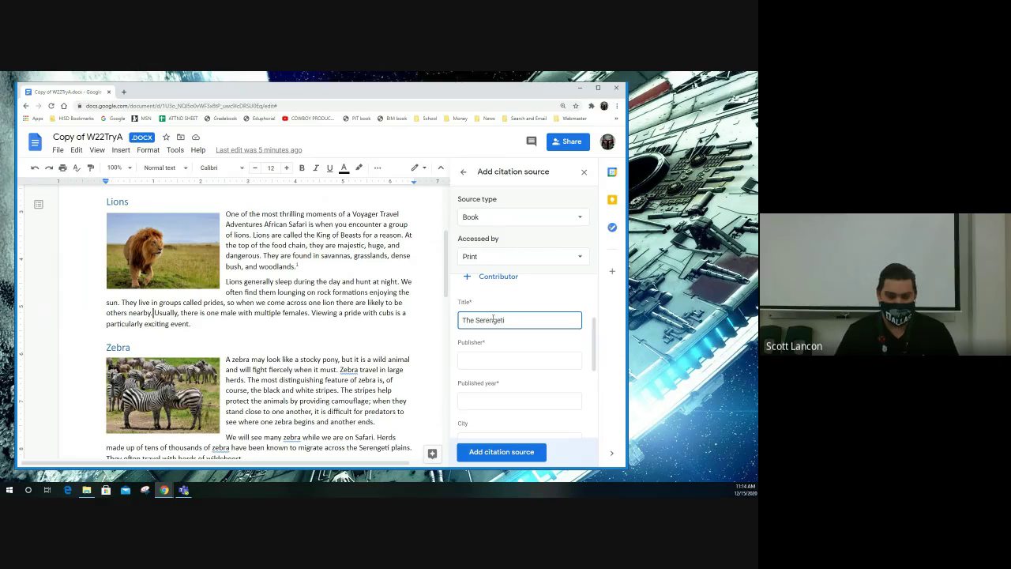
pyautogui.write(' Lion')
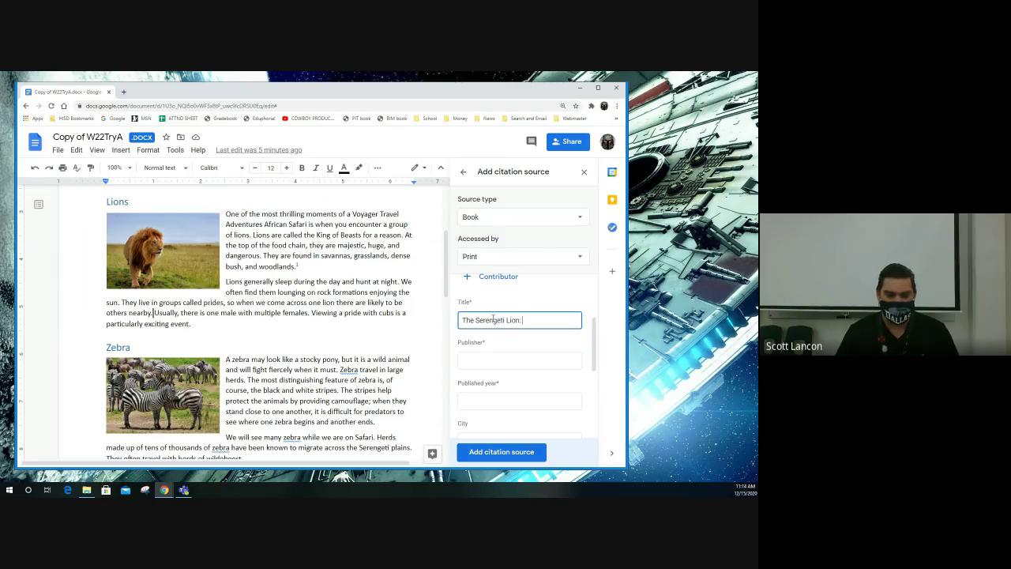
pyautogui.write(': A st')
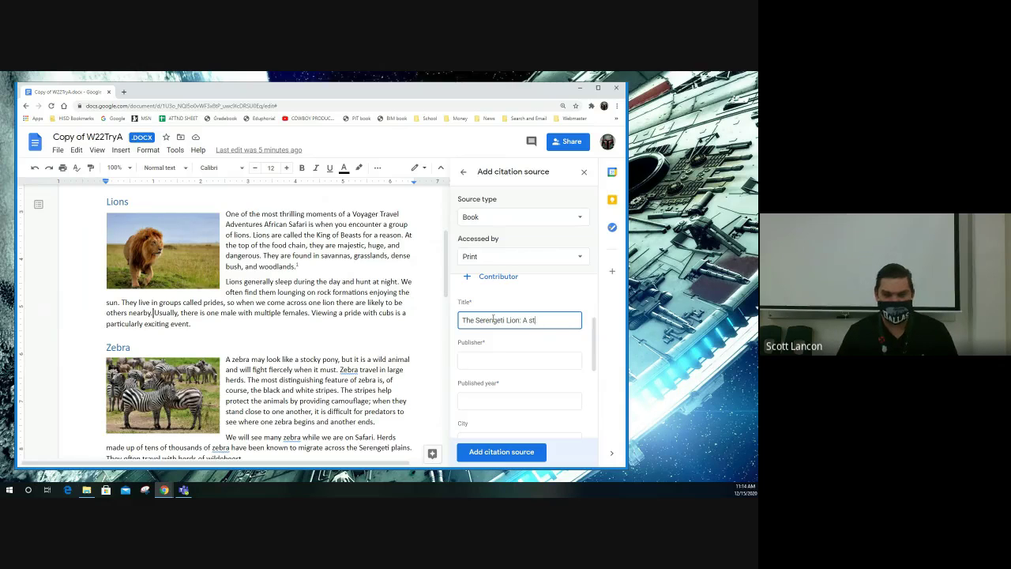
pyautogui.write('Study')
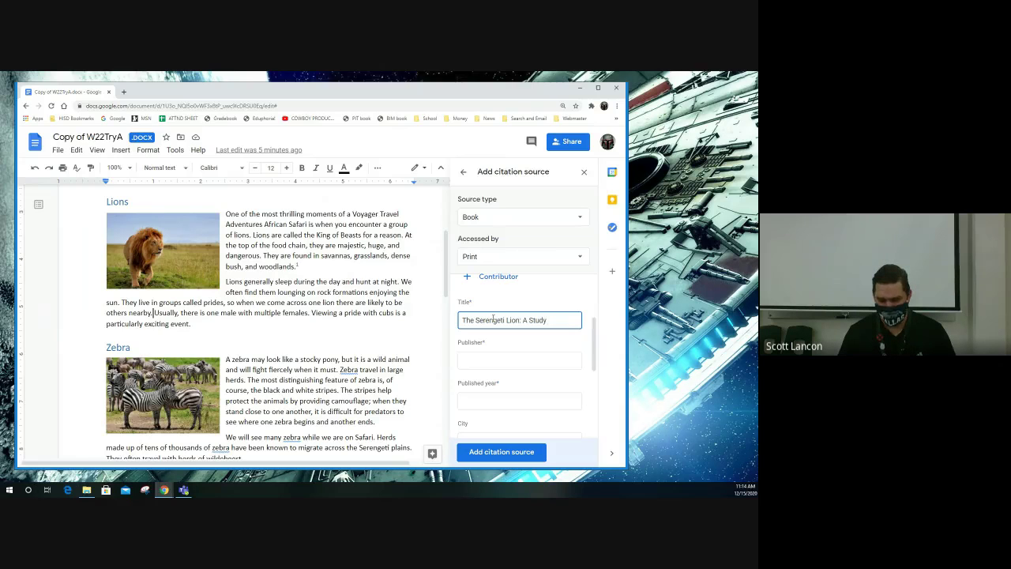
pyautogui.write('of')
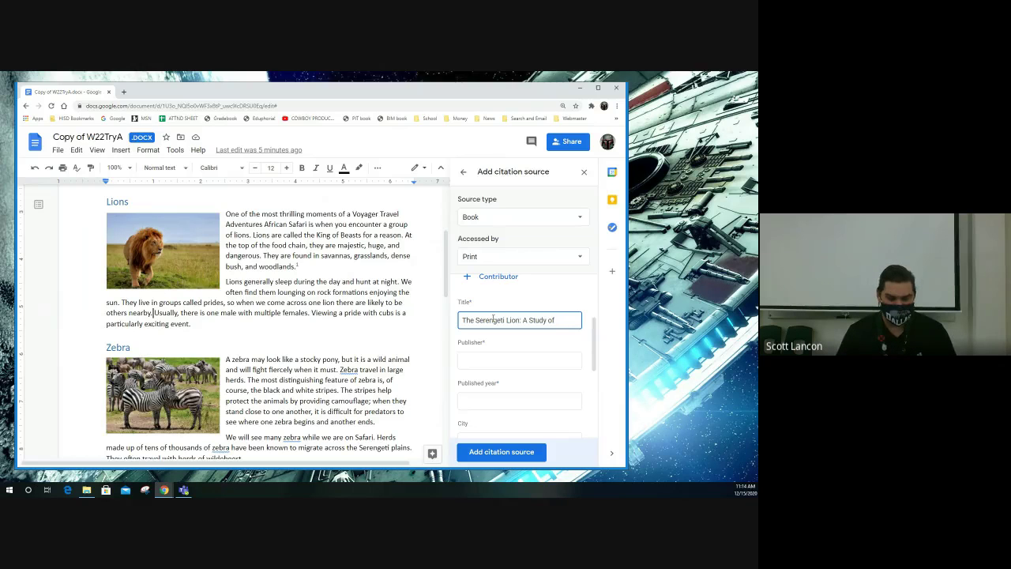
pyautogui.write('Predator')
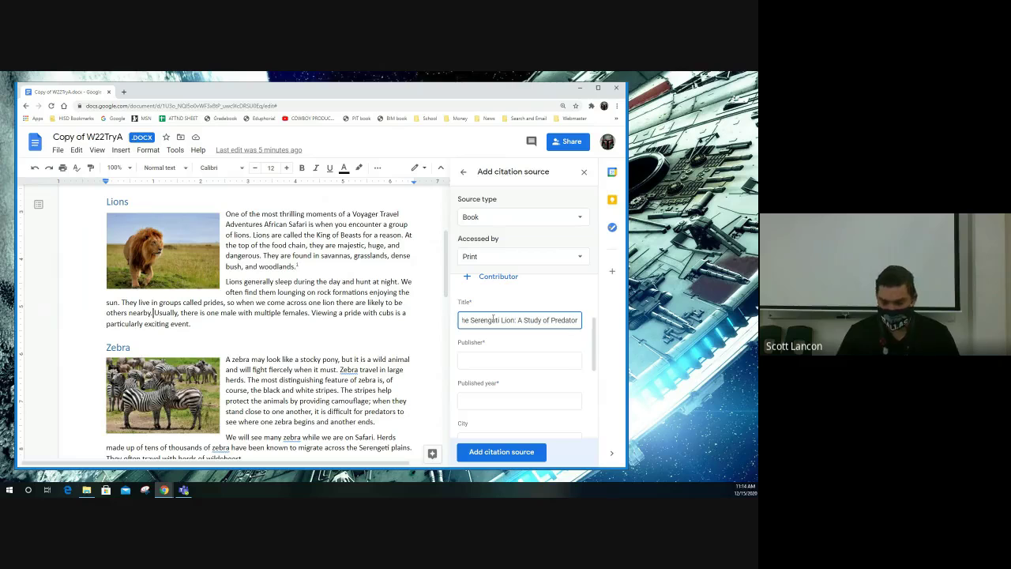
pyautogui.write(' Prey')
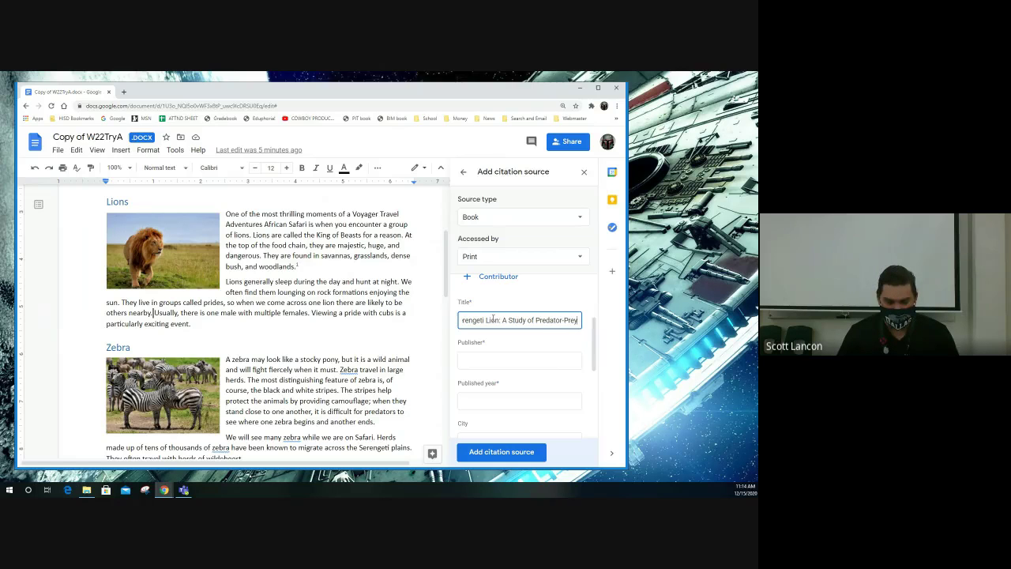
pyautogui.write(' R')
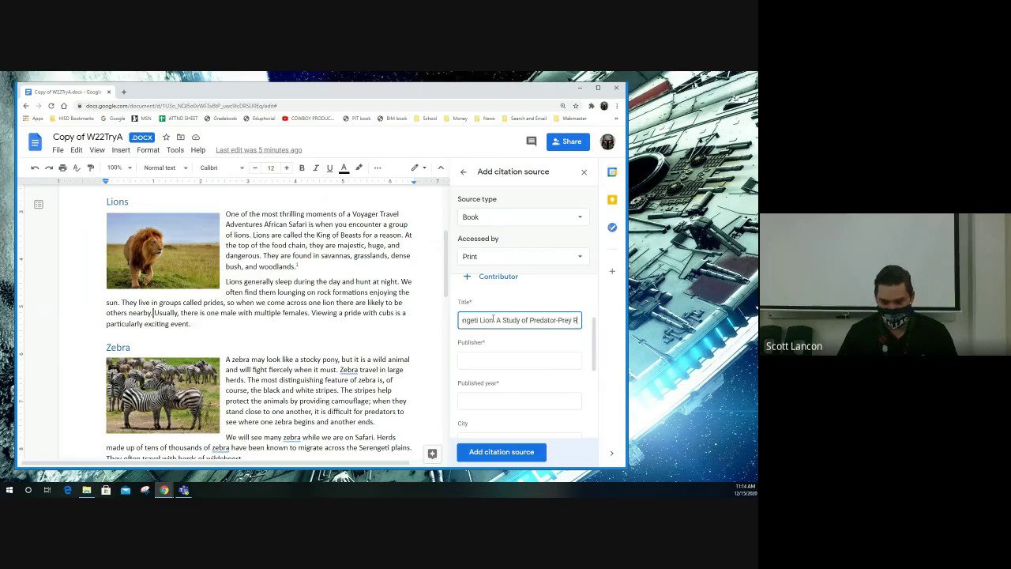
pyautogui.write('elations')
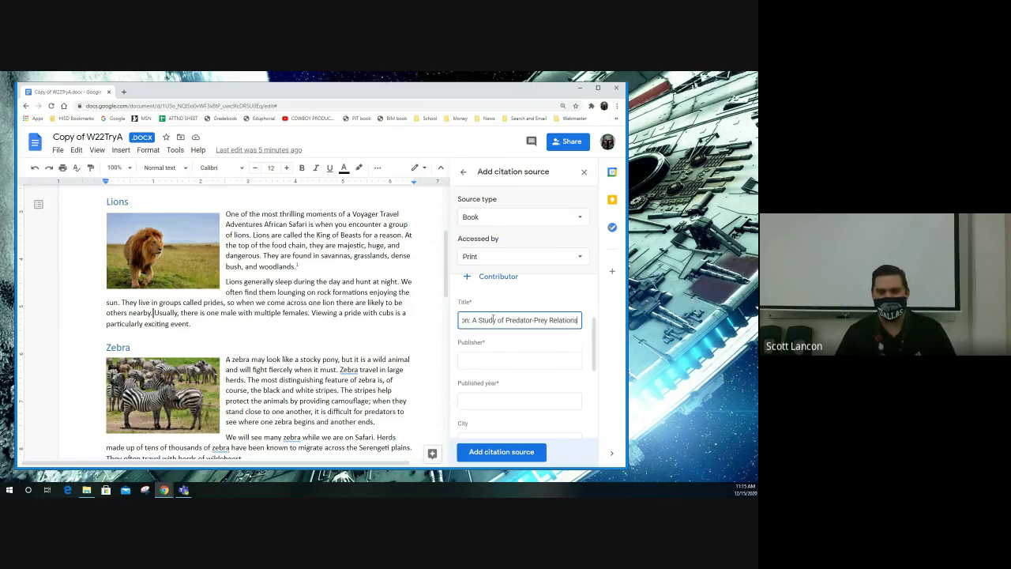
# Step: Fill in publisher The University of Chicago Press, year 2009 and city Chicago
pyautogui.press('Tab')
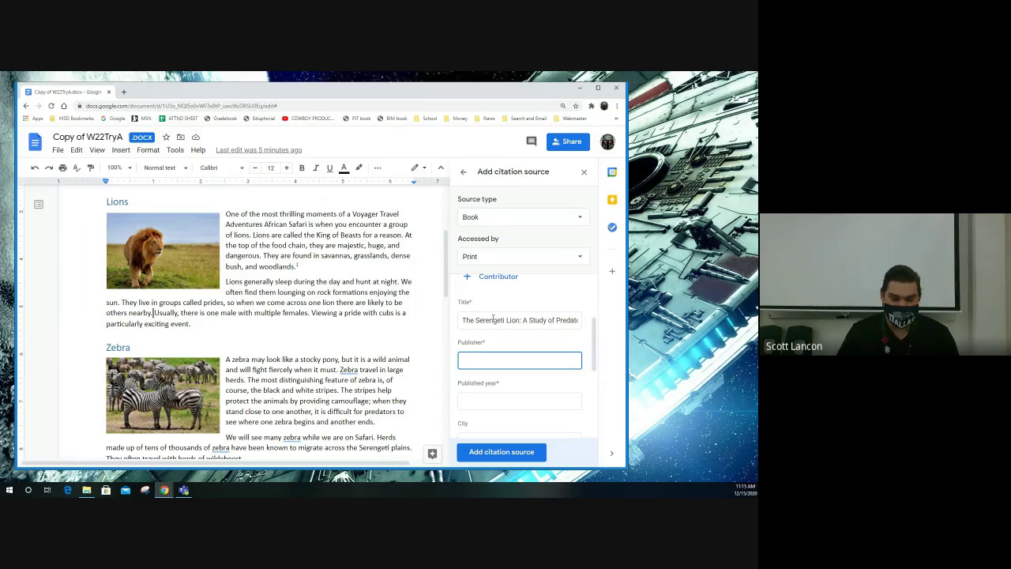
pyautogui.write('The uUn')
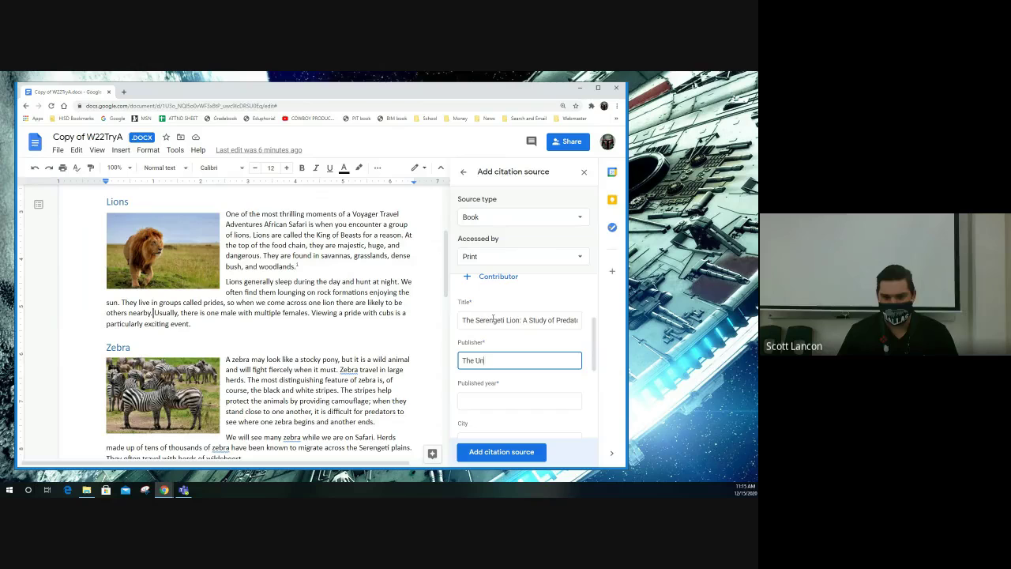
pyautogui.write('iversity of Schi')
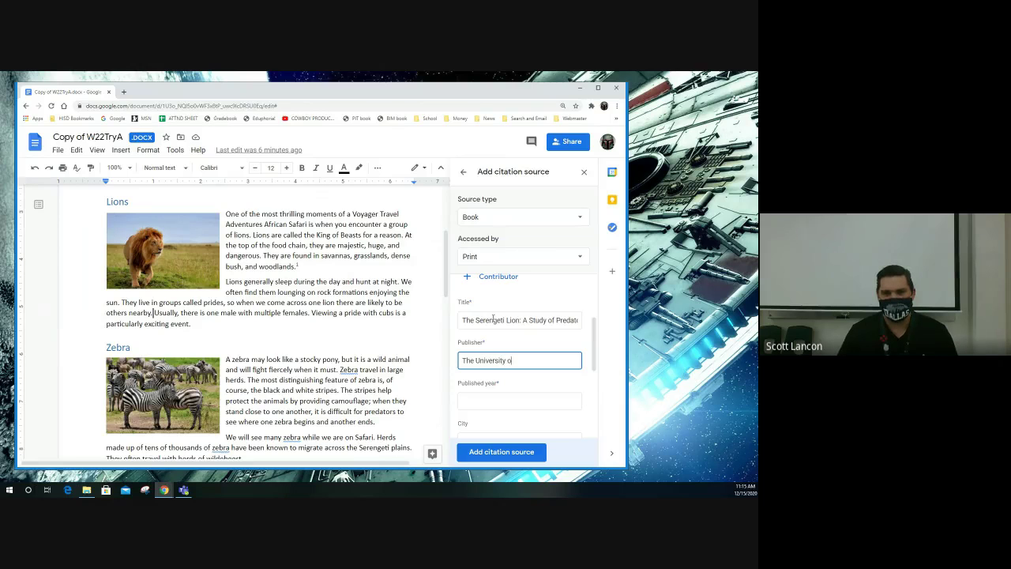
pyautogui.press('BackSpace')
pyautogui.press('BackSpace')
pyautogui.press('BackSpace')
pyautogui.press('BackSpace')
pyautogui.write('C')
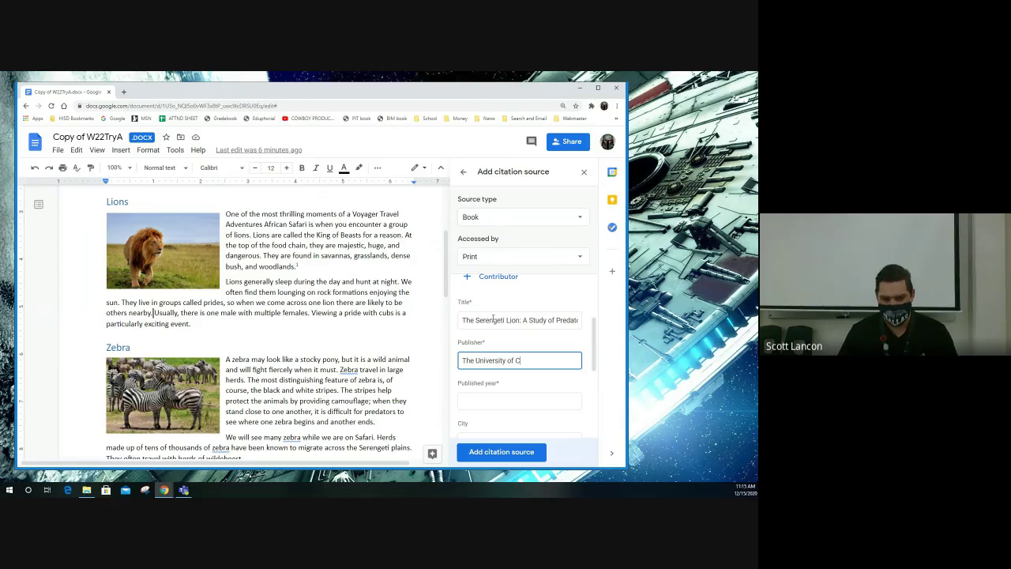
pyautogui.write('hicago Press')
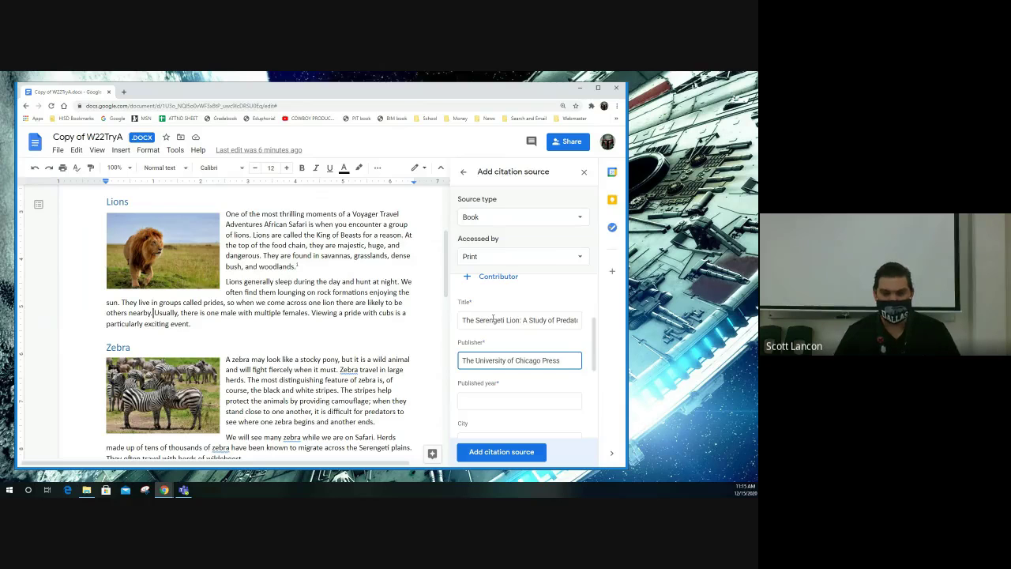
pyautogui.press('Tab')
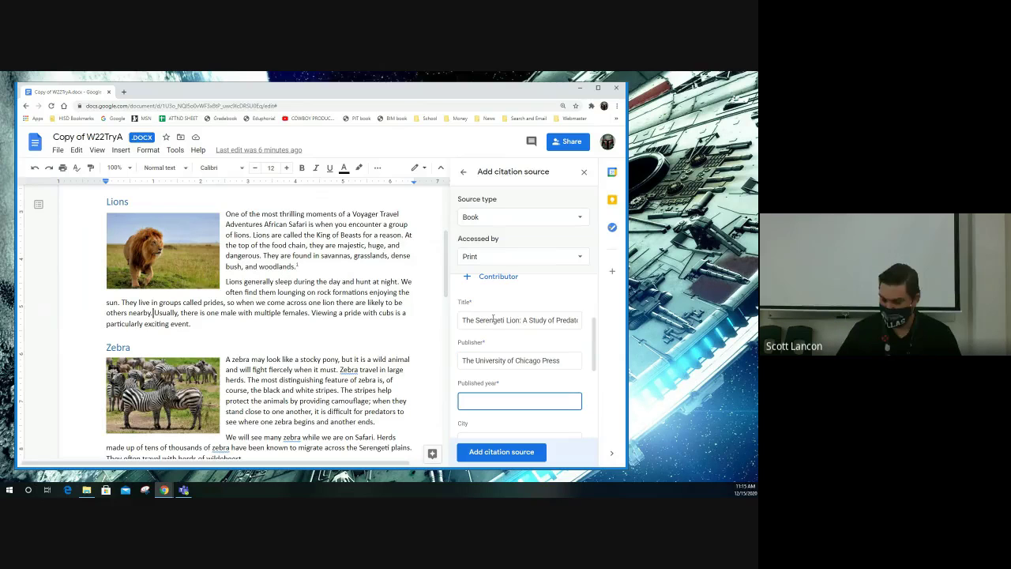
pyautogui.write('2009')
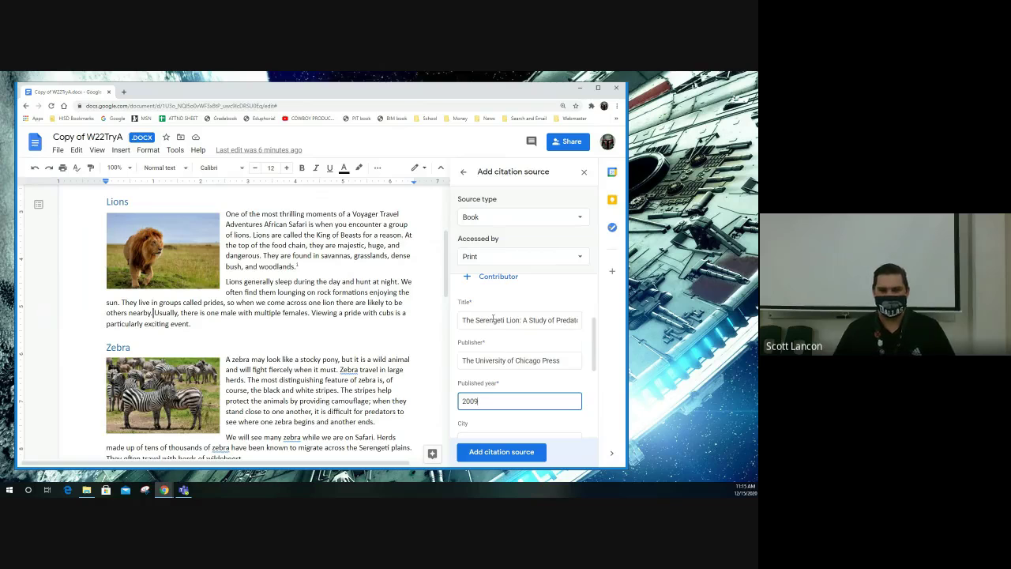
pyautogui.press('Tab')
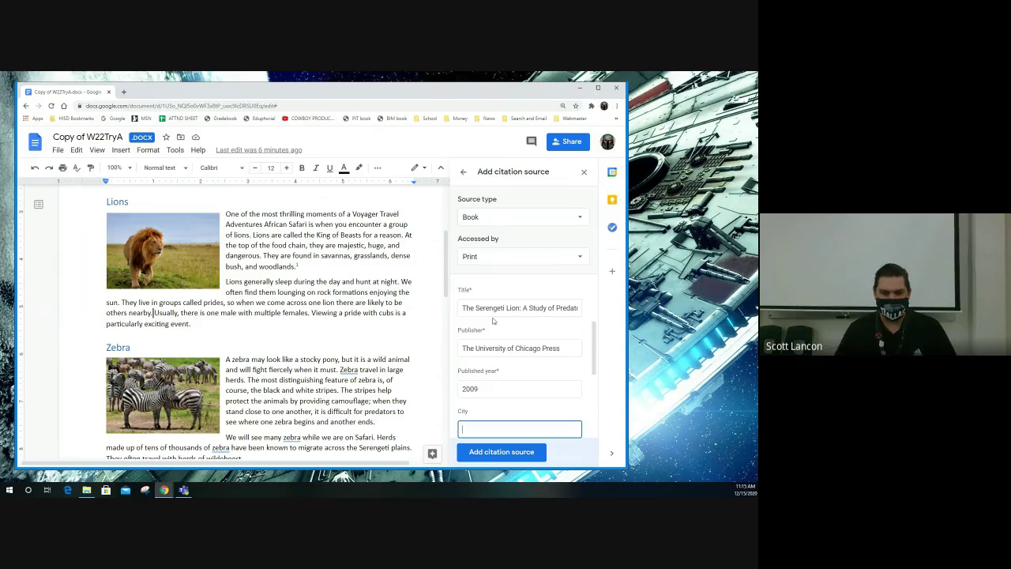
pyautogui.write('C')
pyautogui.press('BackSpace')
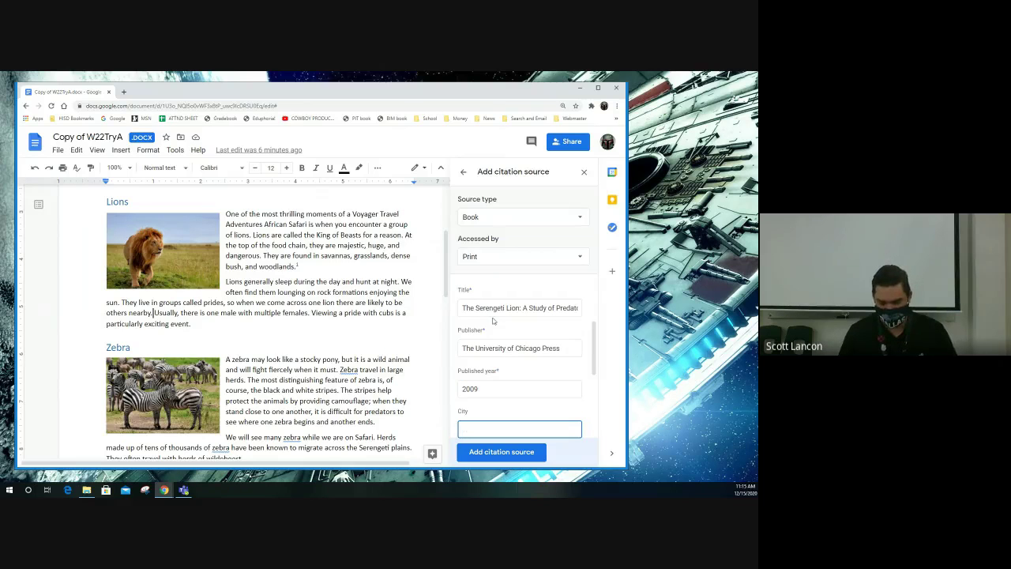
pyautogui.write('Chicago')
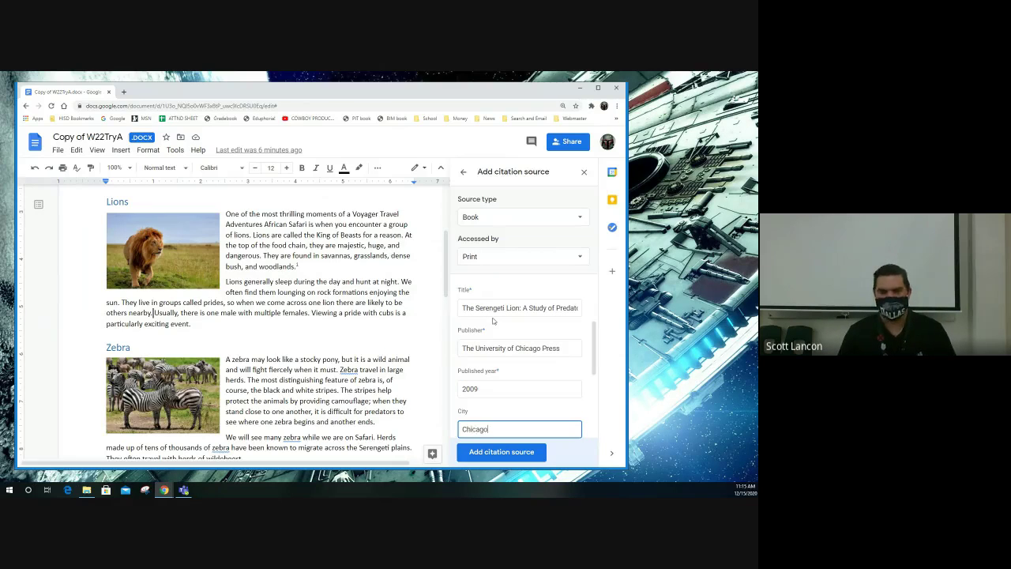
pyautogui.scroll(-3, 499, 335)
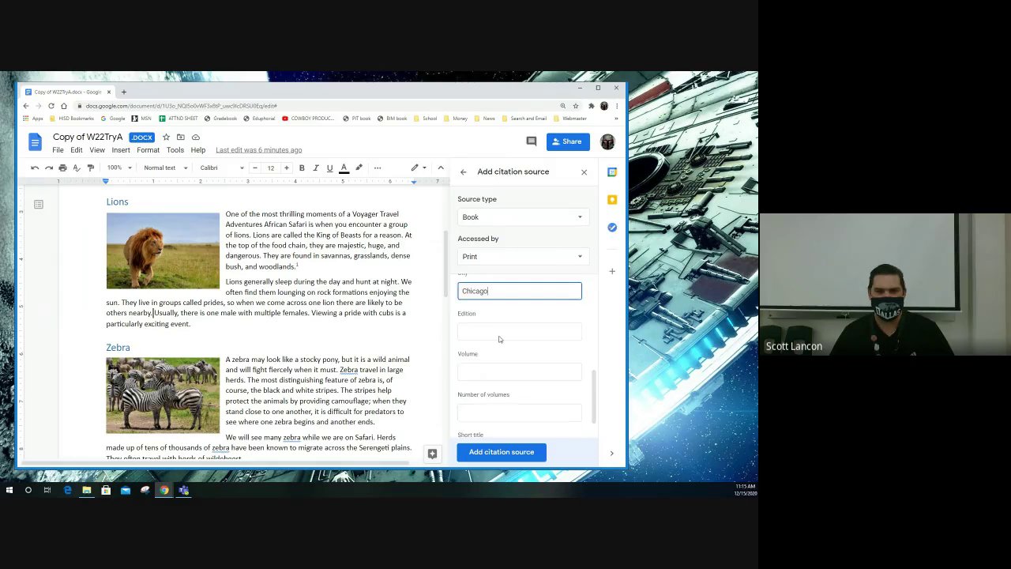
pyautogui.scroll(-2, 503, 349)
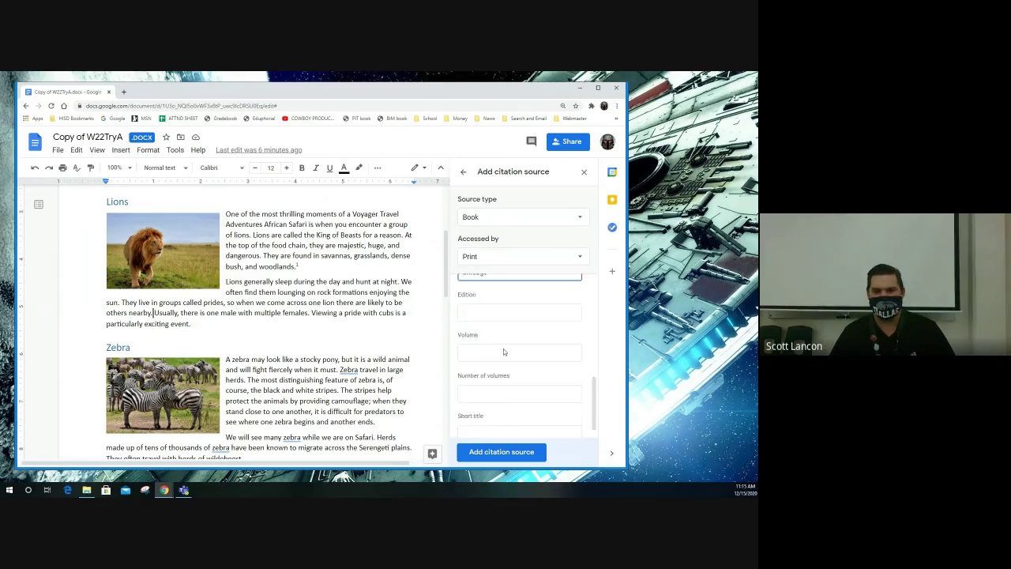
# Step: Save The Serengeti Lion book source and put the caret after 'nearby.' in the Lions paragraph
pyautogui.click(503, 452)
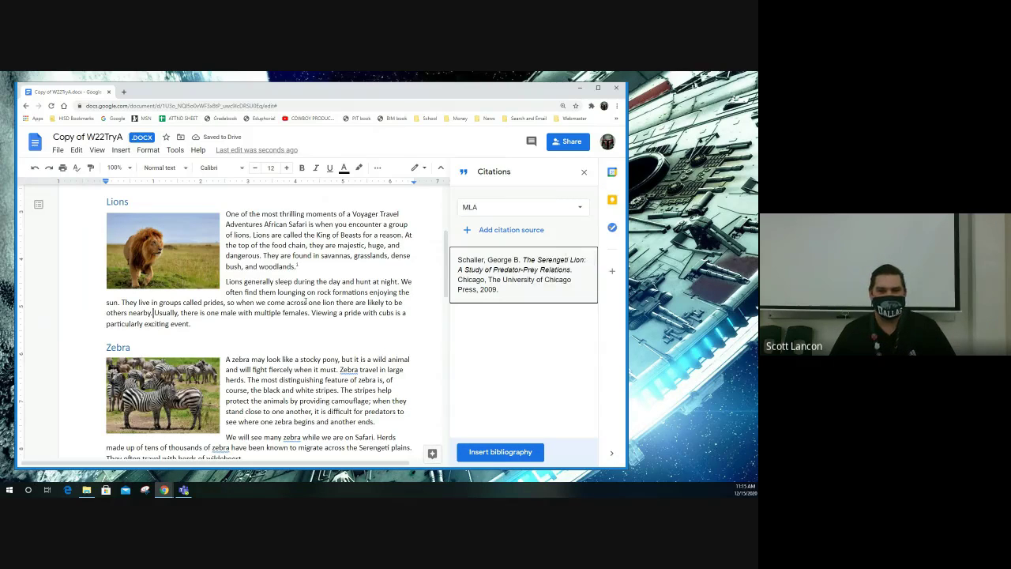
pyautogui.click(180, 314)
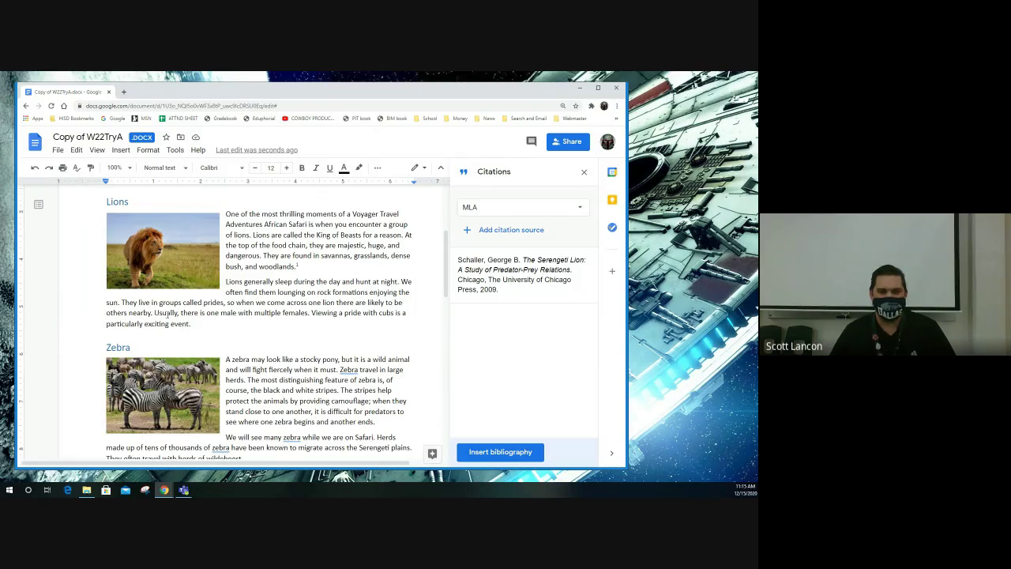
# Step: Cite the book after 'nearby.' with page 25, producing (Schaller 25) without an extra space
pyautogui.moveTo(568, 263)
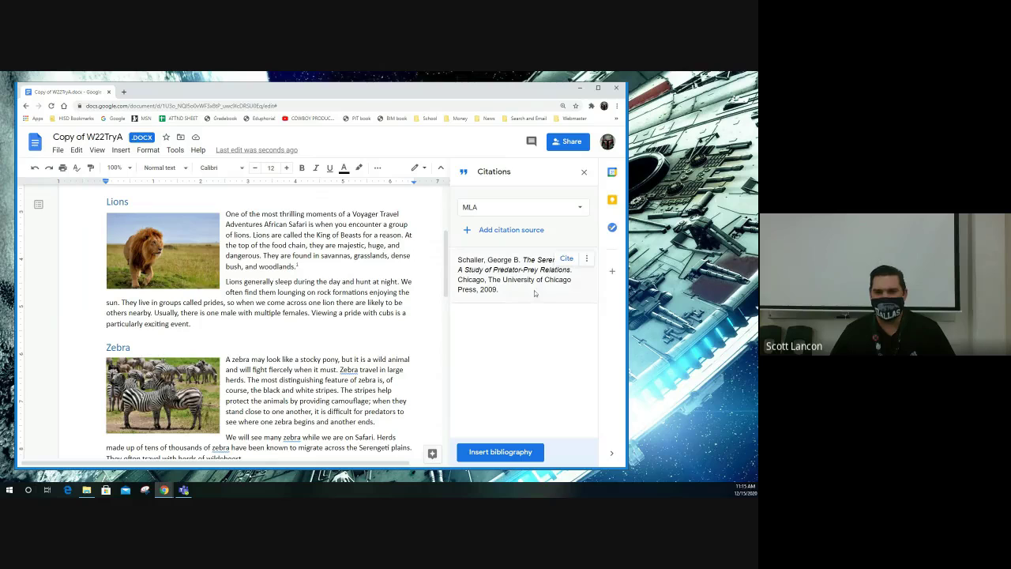
pyautogui.click(567, 260)
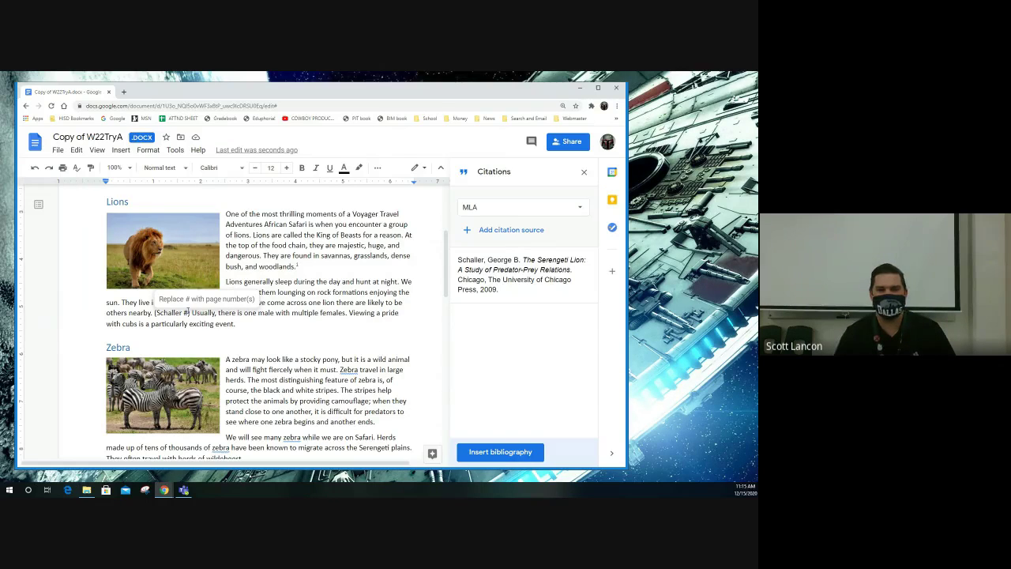
pyautogui.press('BackSpace')
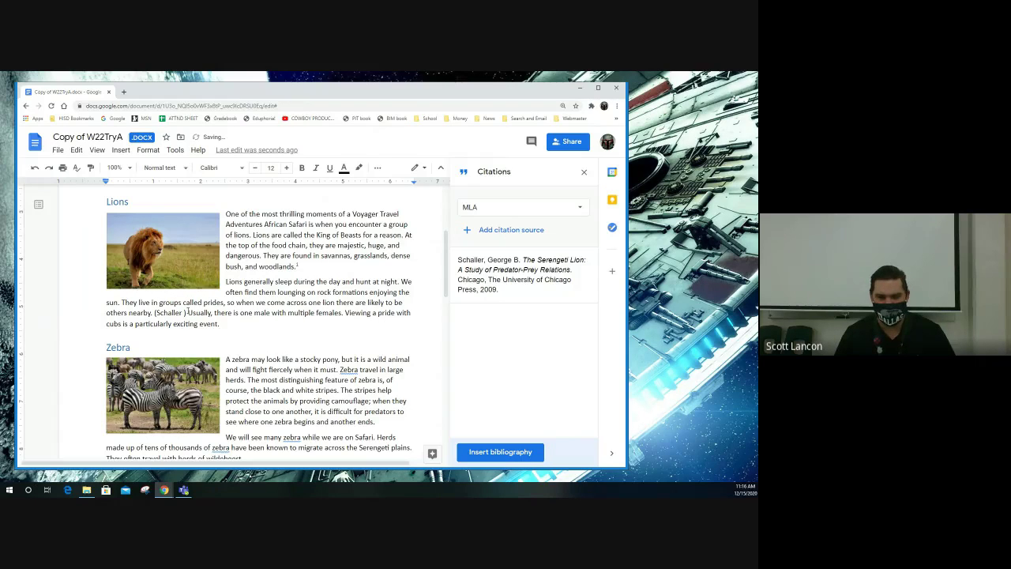
pyautogui.hotkey('ctrl', 'z')
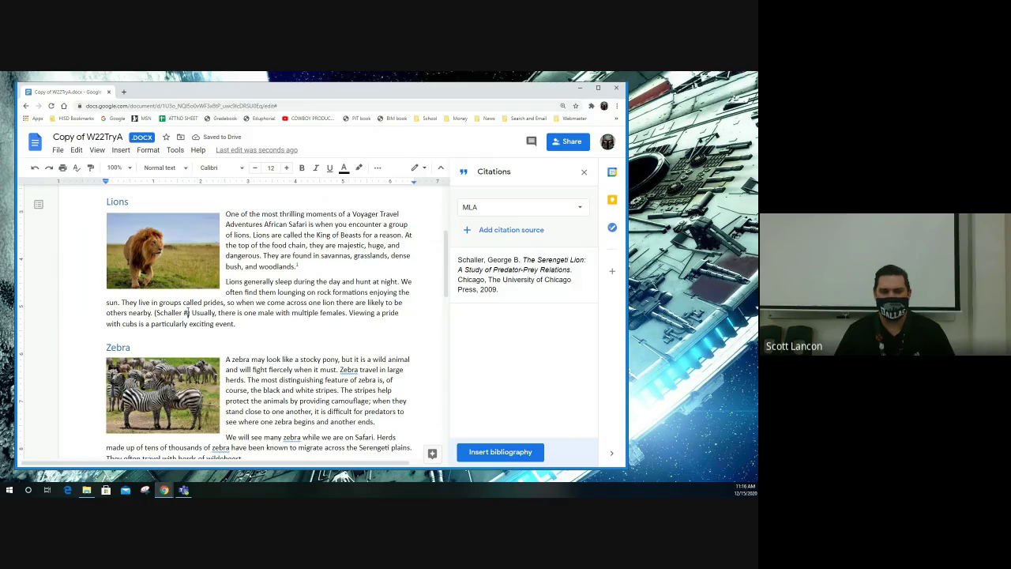
pyautogui.press('BackSpace')
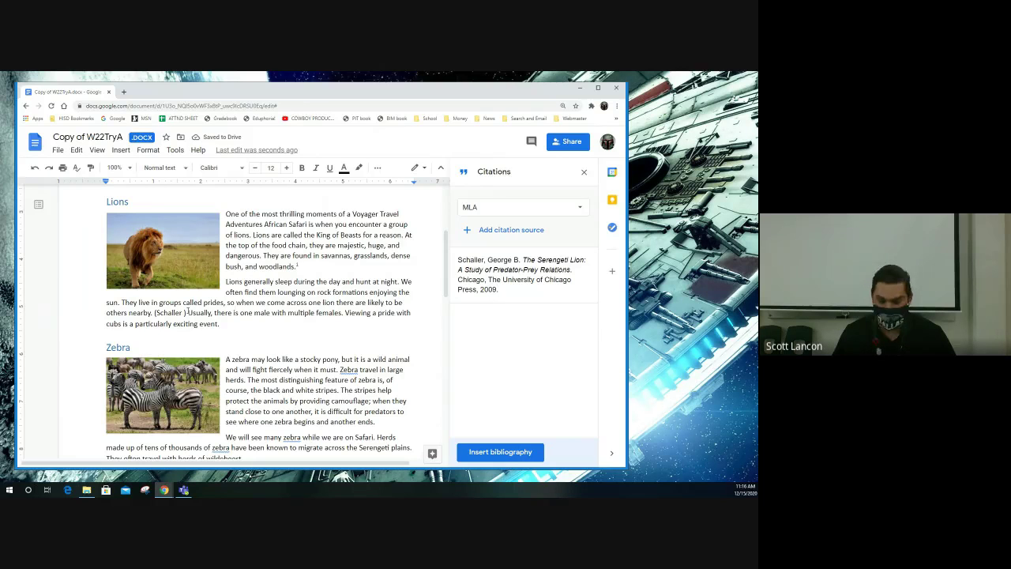
pyautogui.write('25')
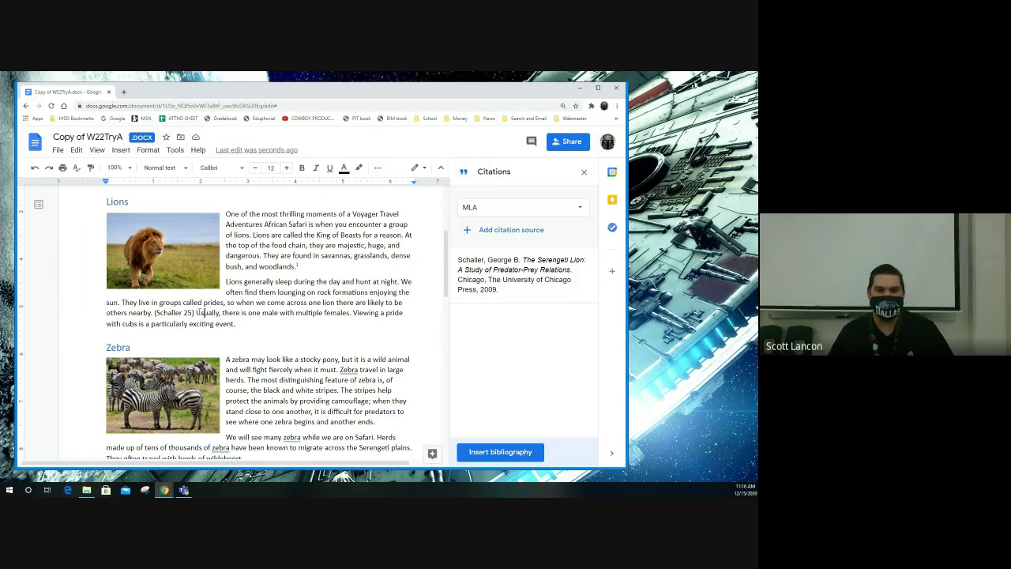
pyautogui.press('BackSpace')
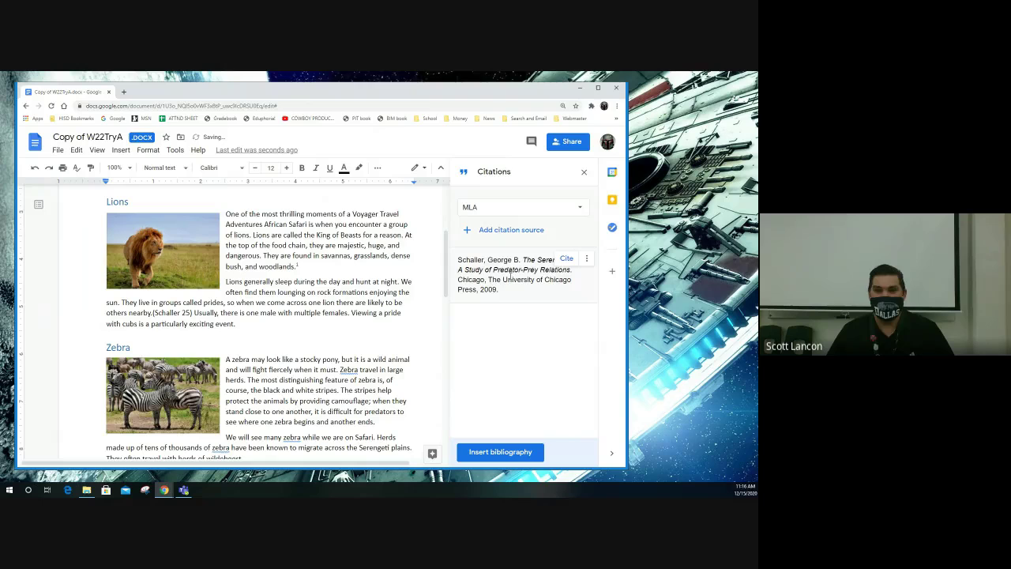
pyautogui.moveTo(512, 275)
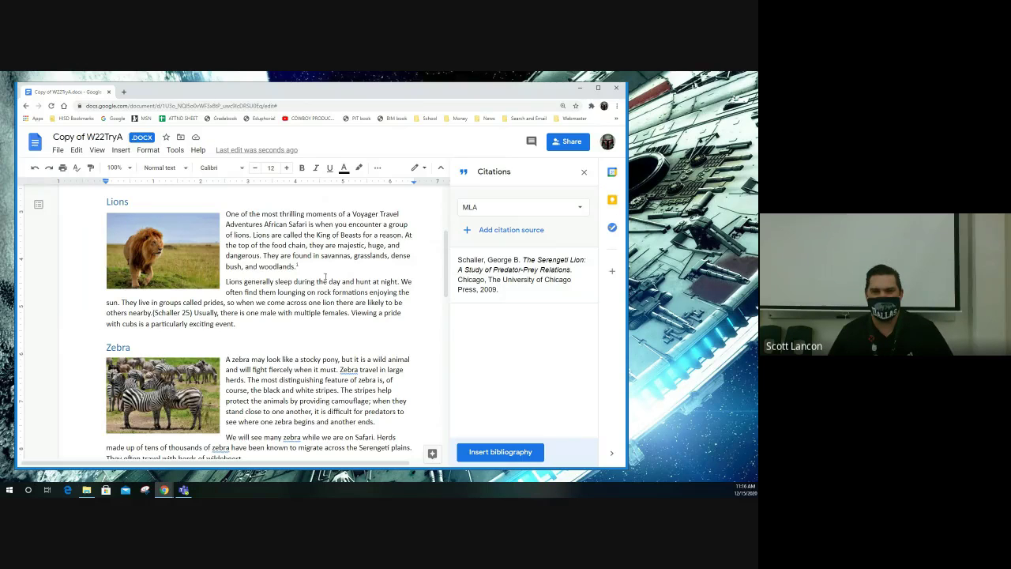
# Step: Insert a second citation at the Lions paragraph's end, then delete it
pyautogui.click(254, 324)
pyautogui.moveTo(558, 263)
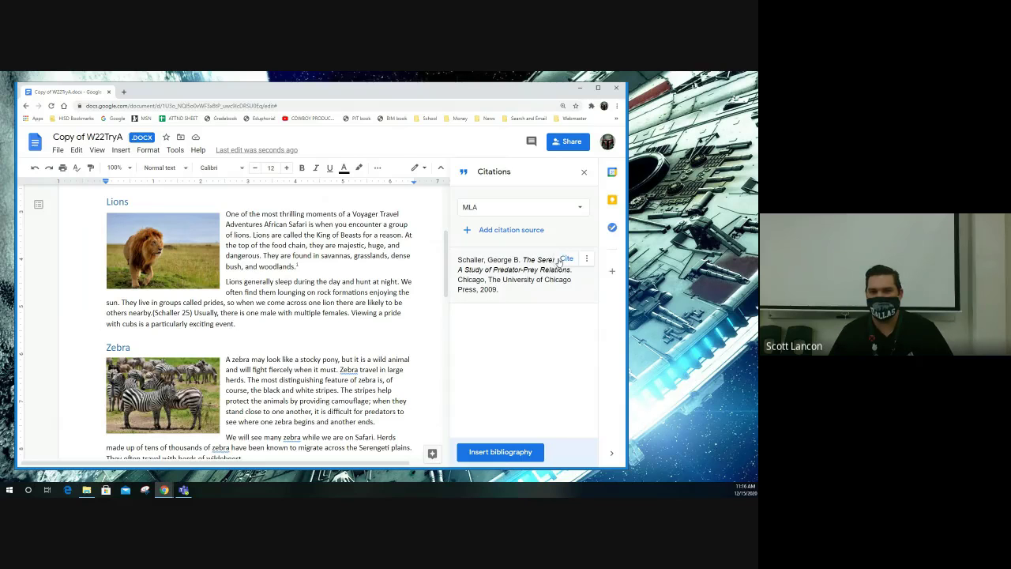
pyautogui.click(564, 259)
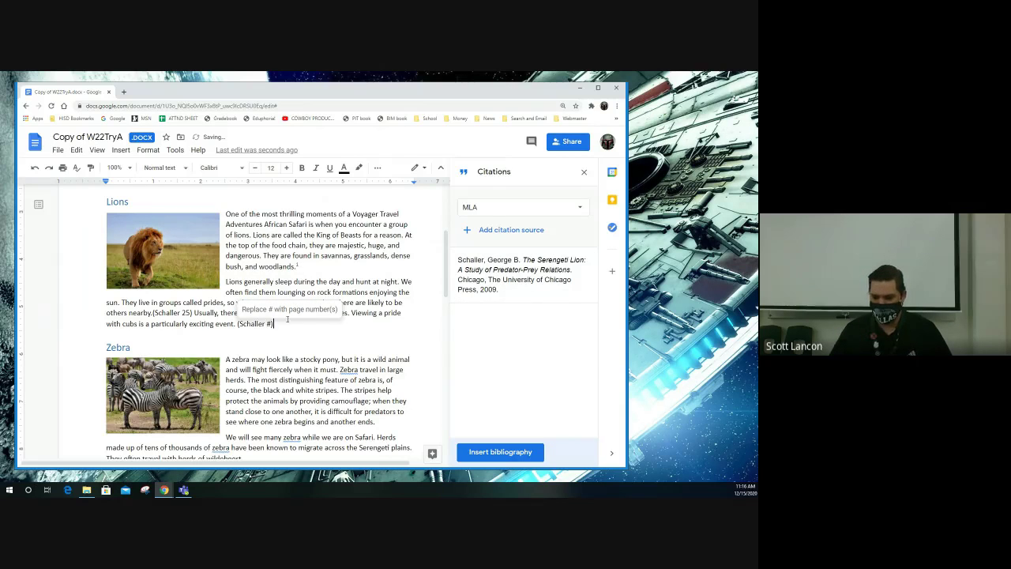
pyautogui.press('BackSpace')
pyautogui.press('BackSpace')
pyautogui.press('BackSpace')
pyautogui.press('BackSpace')
pyautogui.press('BackSpace')
pyautogui.press('BackSpace')
pyautogui.press('BackSpace')
pyautogui.press('BackSpace')
pyautogui.press('BackSpace')
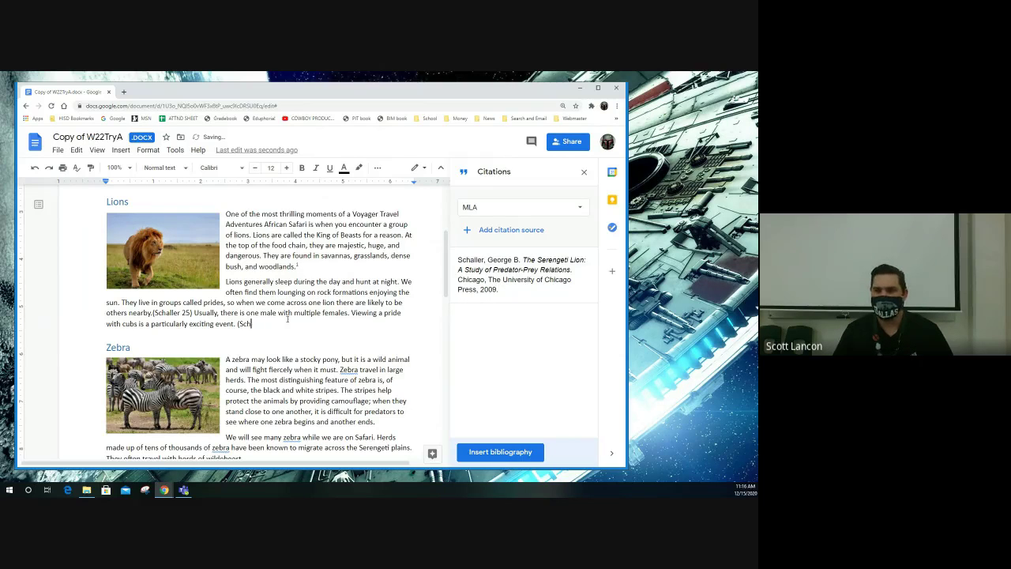
pyautogui.press('BackSpace')
pyautogui.press('BackSpace')
pyautogui.press('BackSpace')
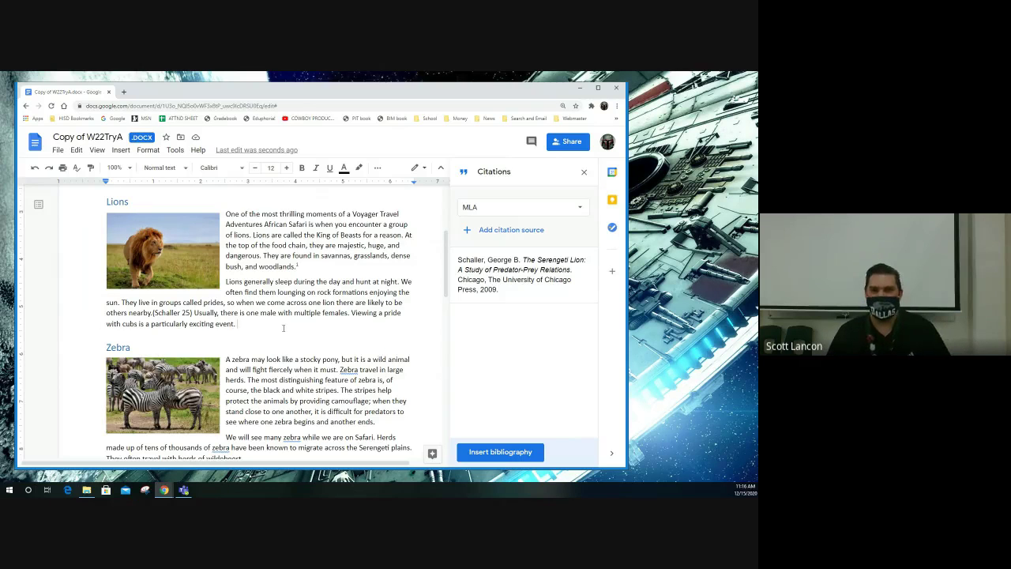
pyautogui.scroll(-1, 327, 323)
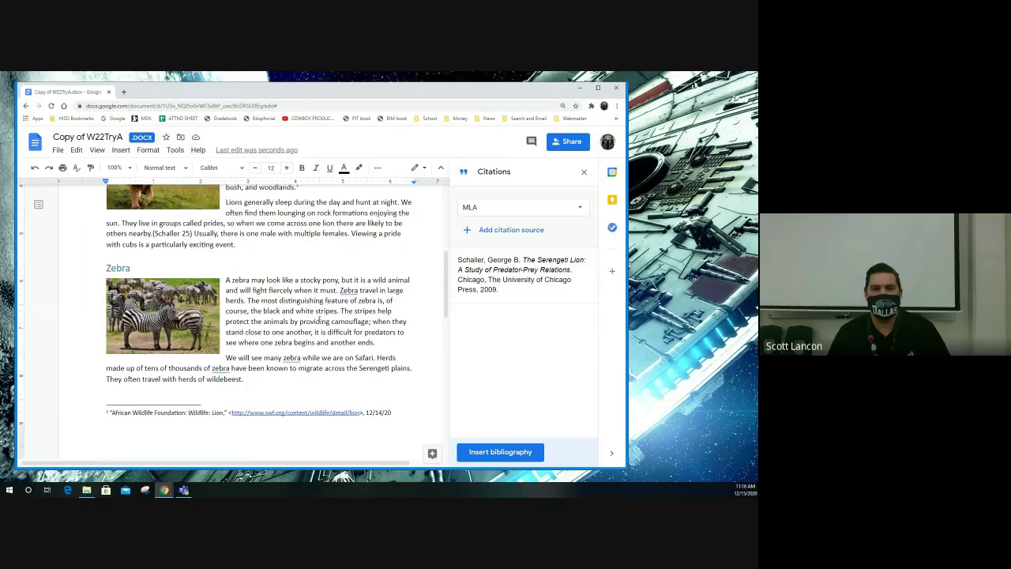
pyautogui.scroll(-1, 319, 320)
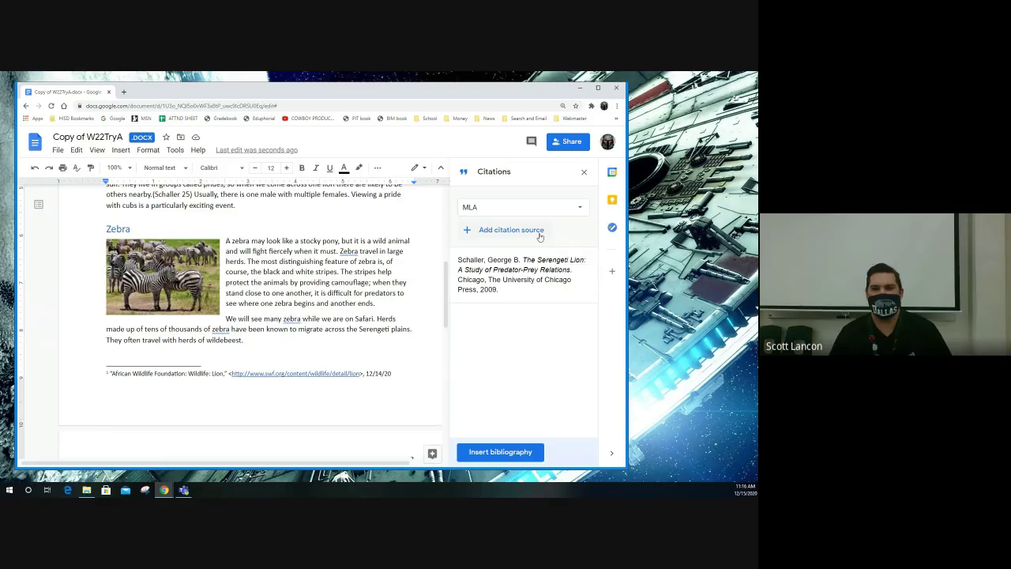
pyautogui.moveTo(503, 282)
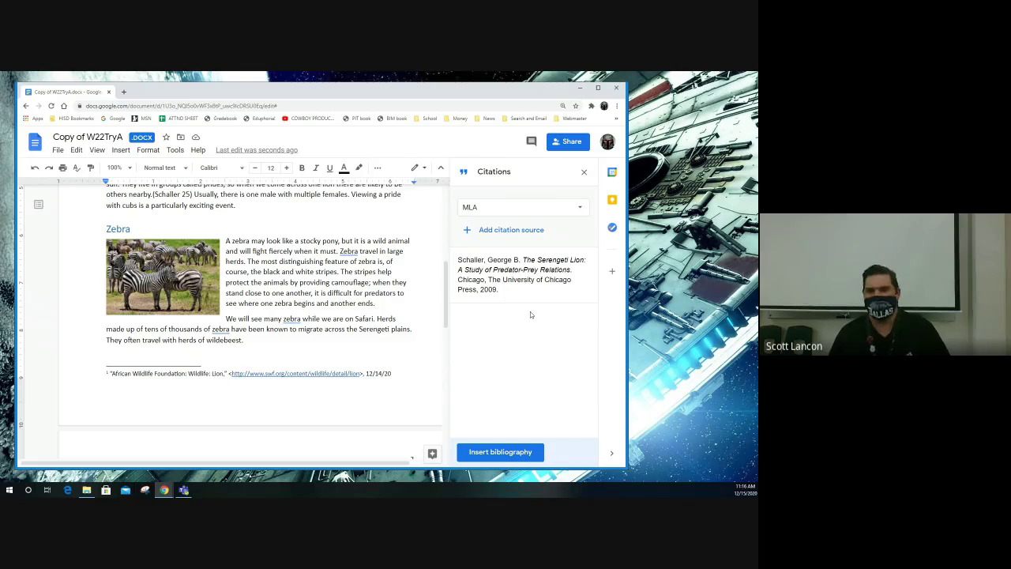
pyautogui.moveTo(519, 299)
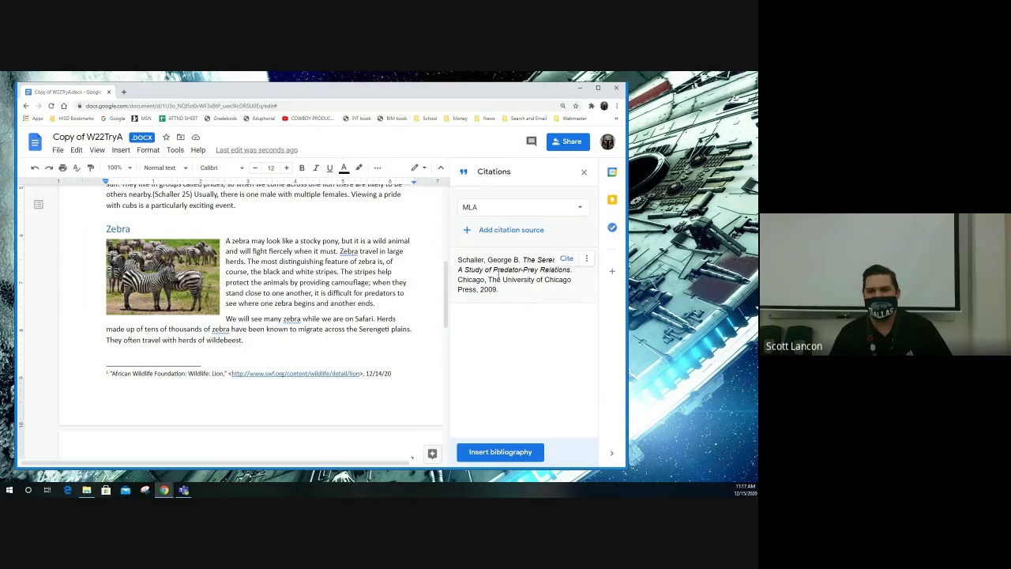
pyautogui.click(585, 260)
pyautogui.click(584, 260)
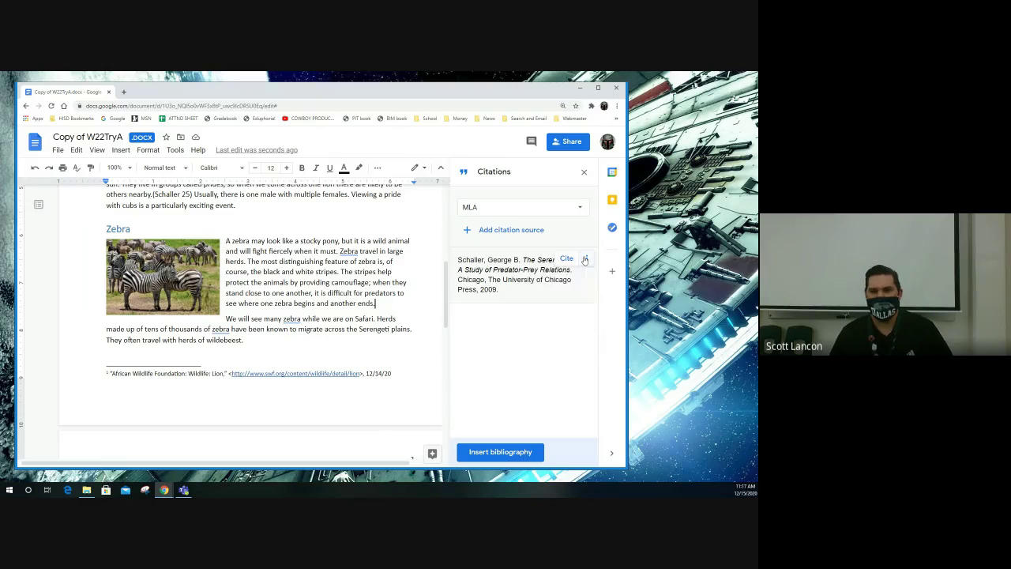
pyautogui.click(584, 260)
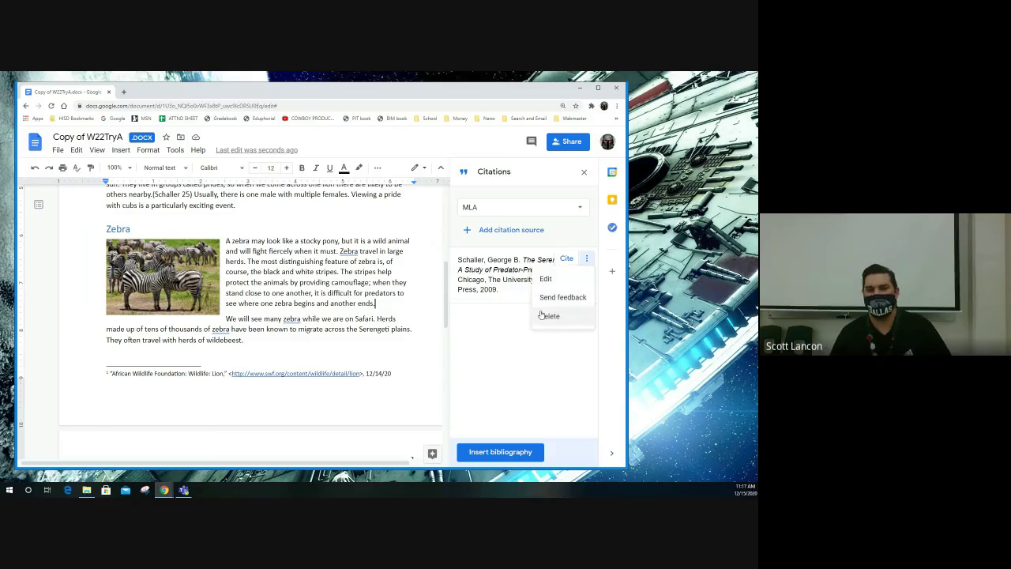
pyautogui.click(502, 292)
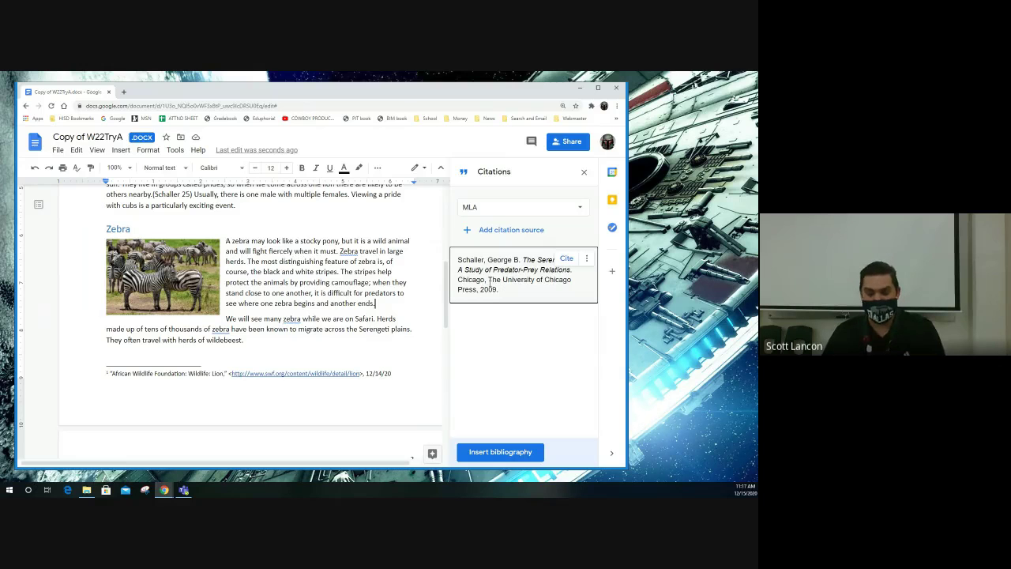
# Step: Add an empty line after 'the trip.' and insert a page break there, creating page 3
pyautogui.scroll(-5, 251, 326)
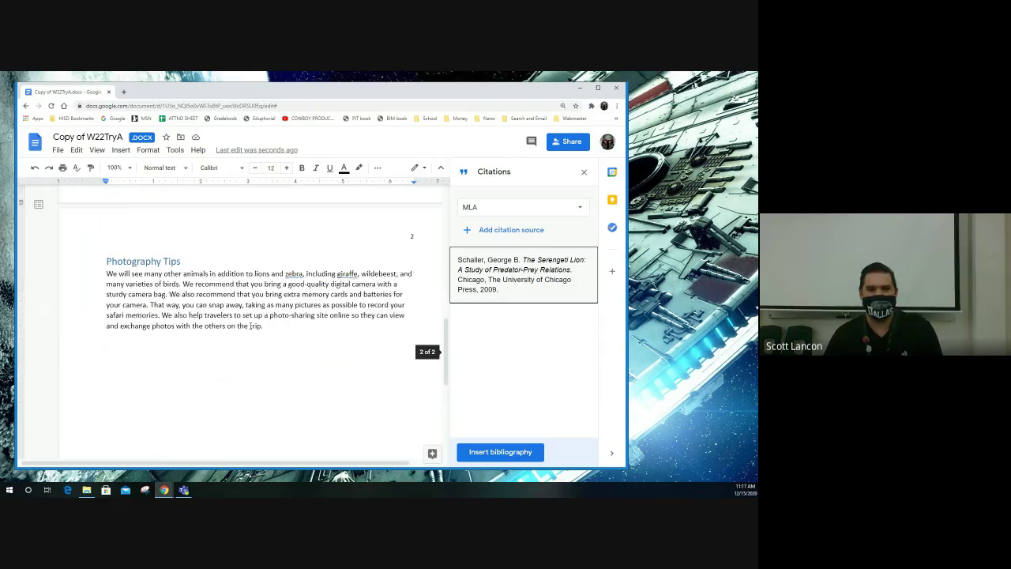
pyautogui.scroll(-1, 250, 325)
pyautogui.click(282, 274)
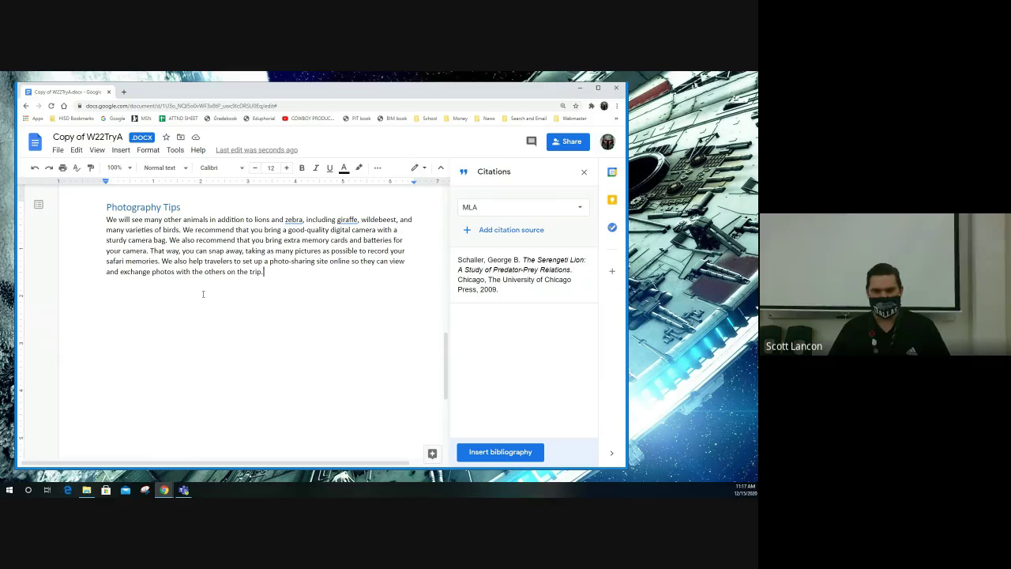
pyautogui.press('Return')
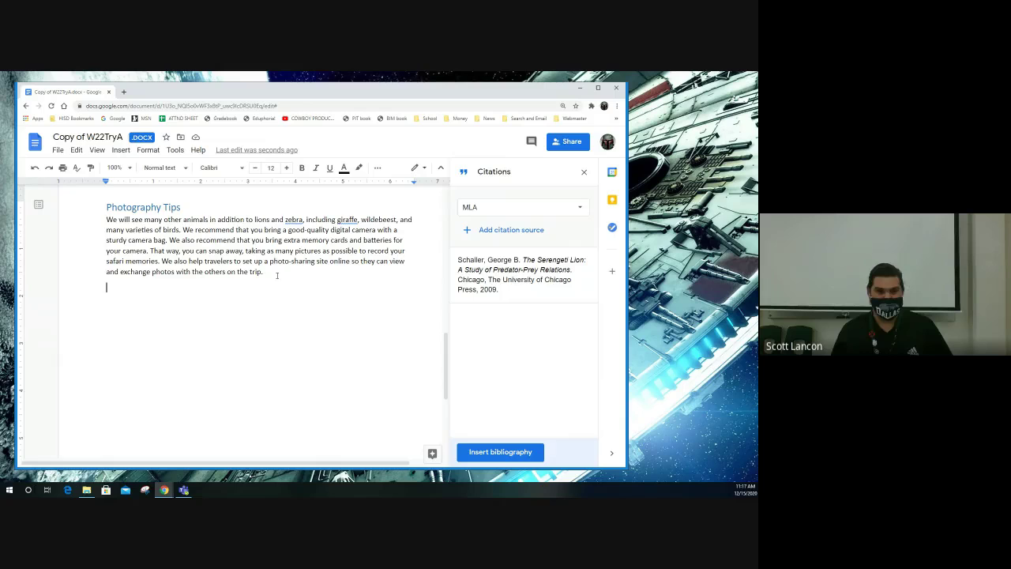
pyautogui.click(276, 275)
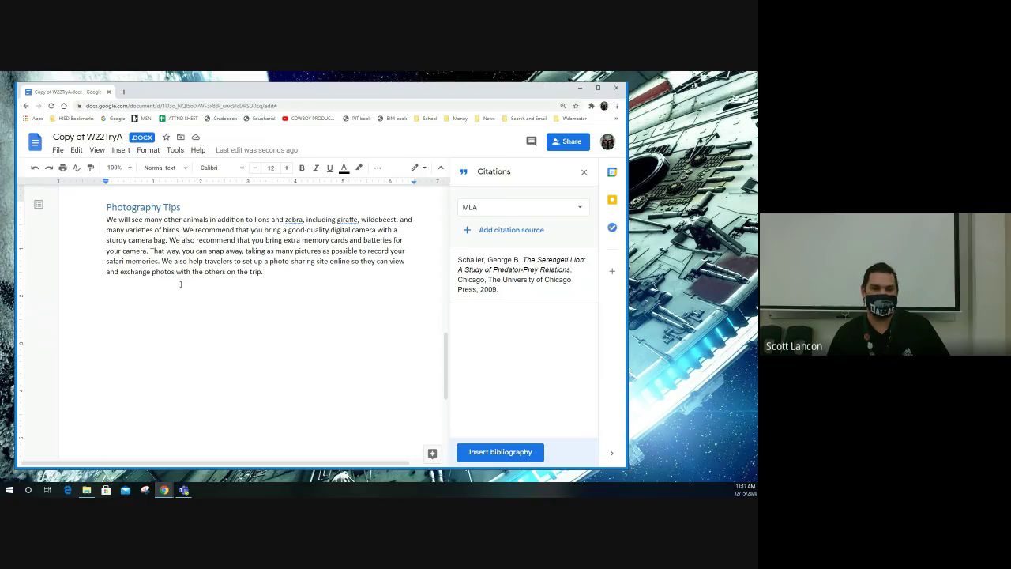
pyautogui.tripleClick(154, 288)
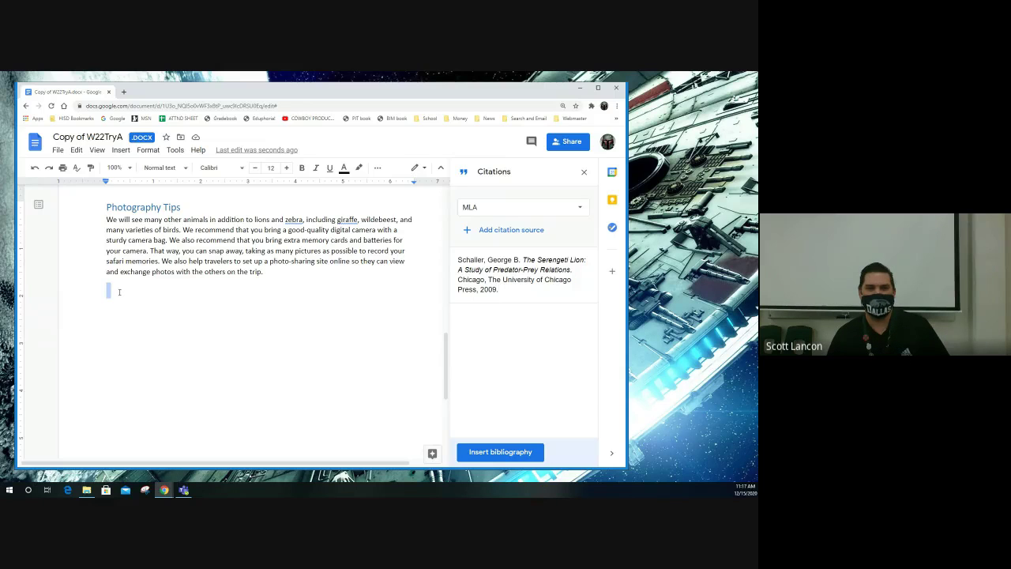
pyautogui.click(120, 292)
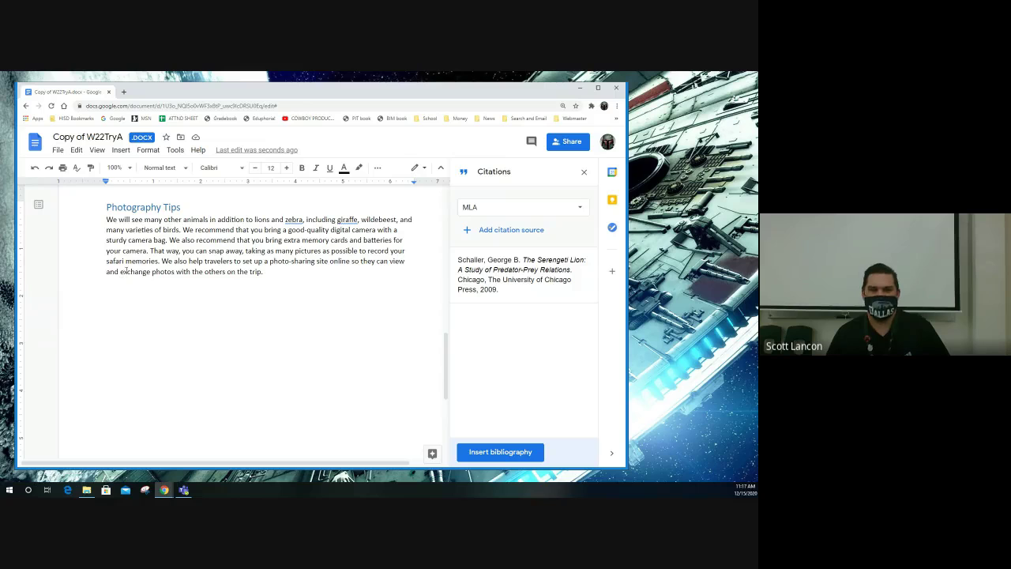
pyautogui.click(117, 151)
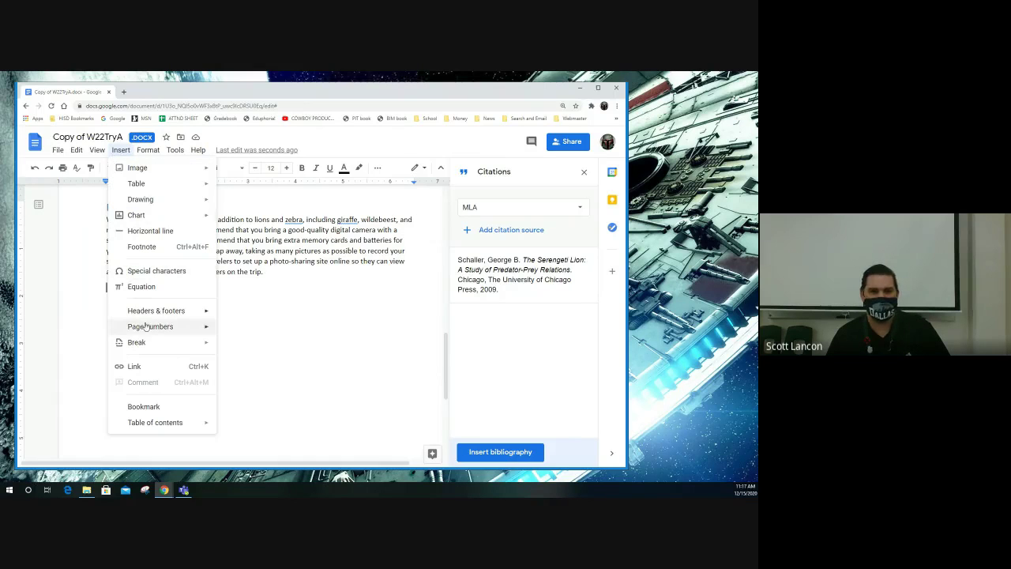
pyautogui.moveTo(161, 346)
pyautogui.click(248, 348)
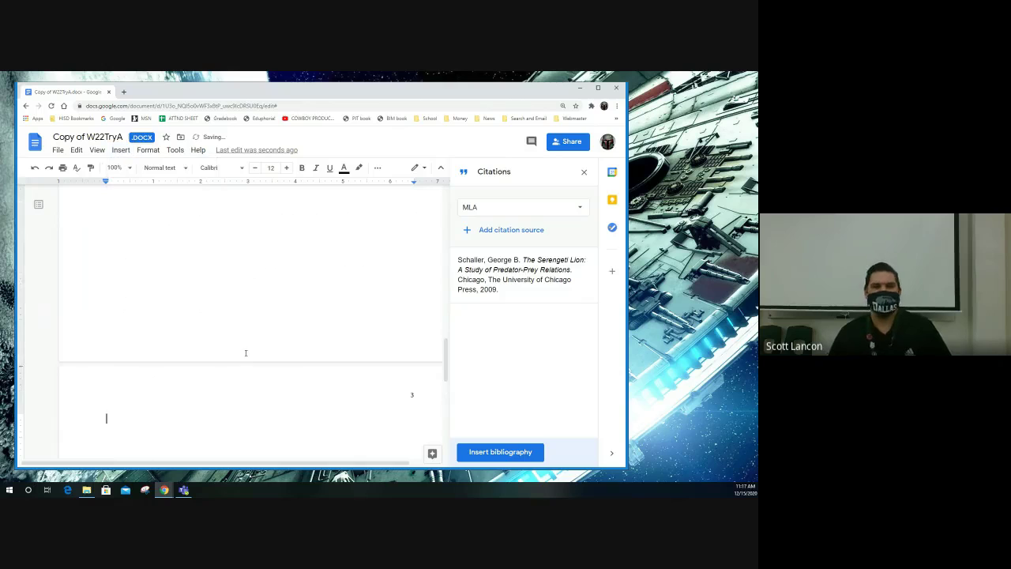
# Step: Insert the MLA bibliography with the Schaller entry on page 3 and click into its text
pyautogui.click(509, 454)
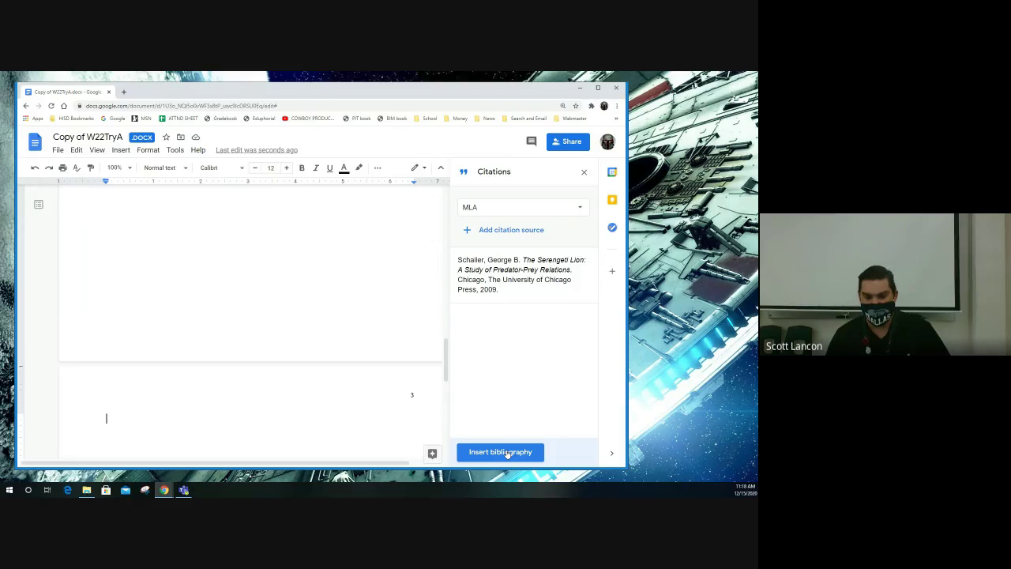
pyautogui.click(507, 453)
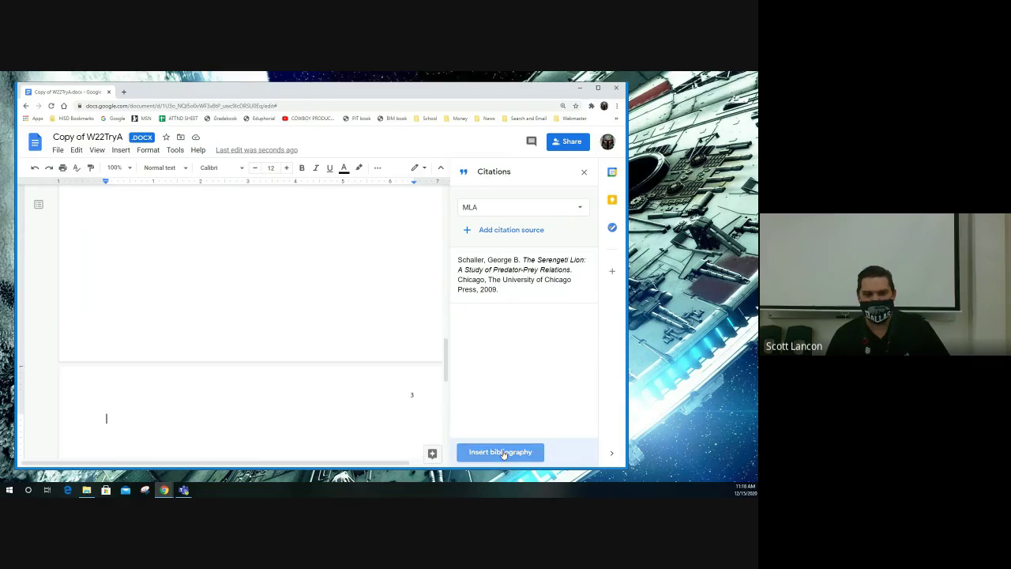
pyautogui.scroll(-2, 327, 411)
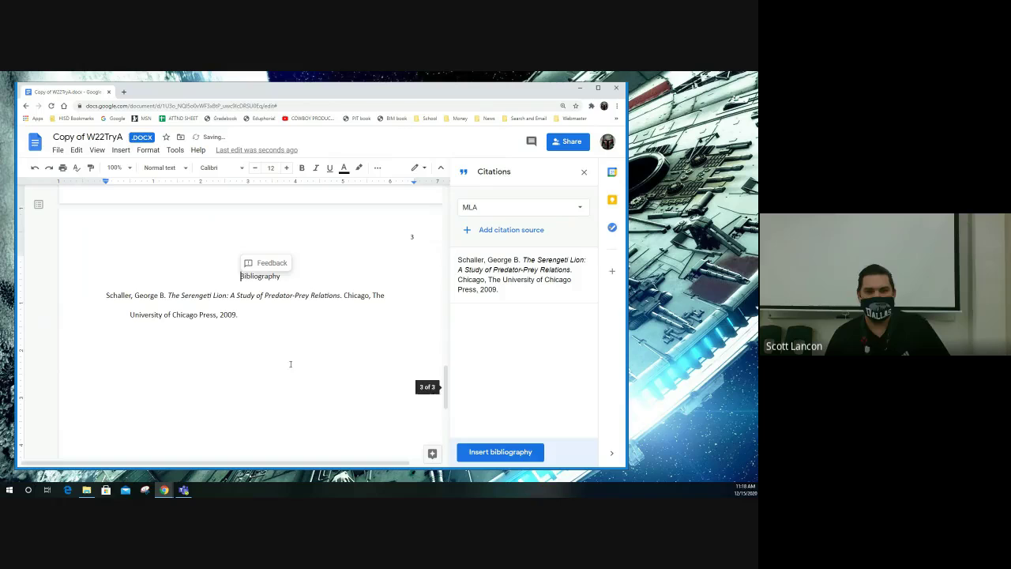
pyautogui.click(257, 280)
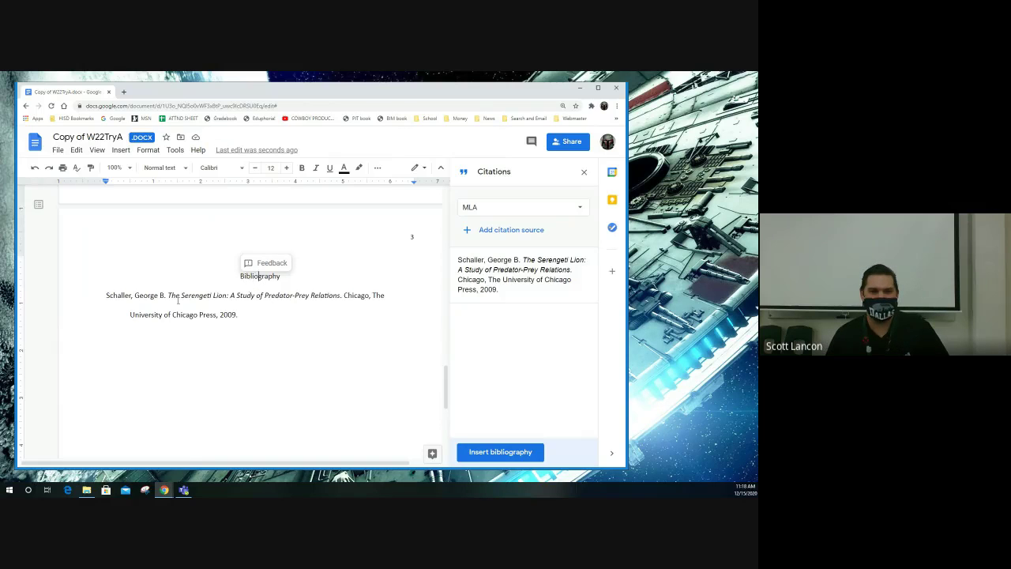
pyautogui.click(115, 295)
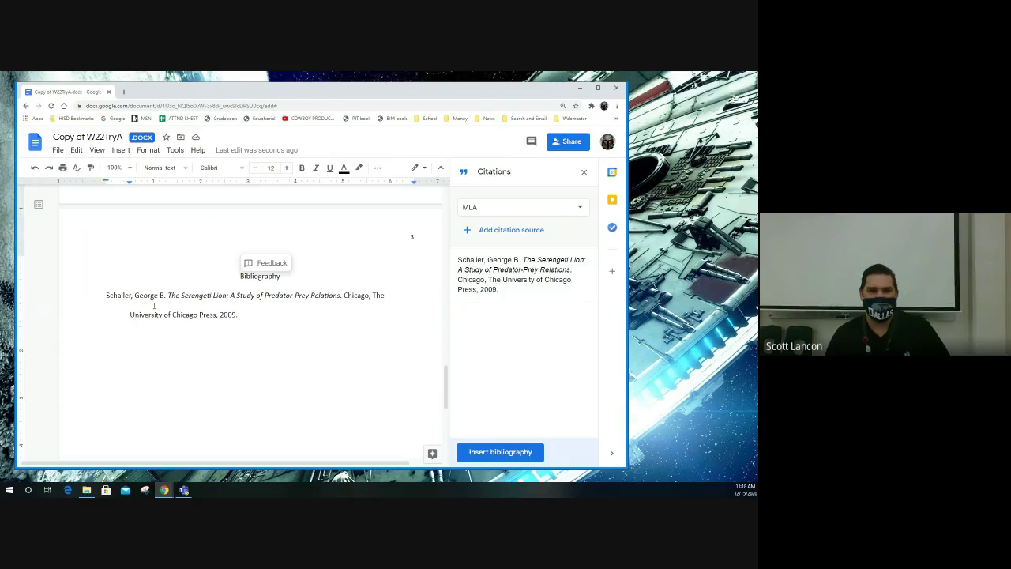
pyautogui.click(167, 295)
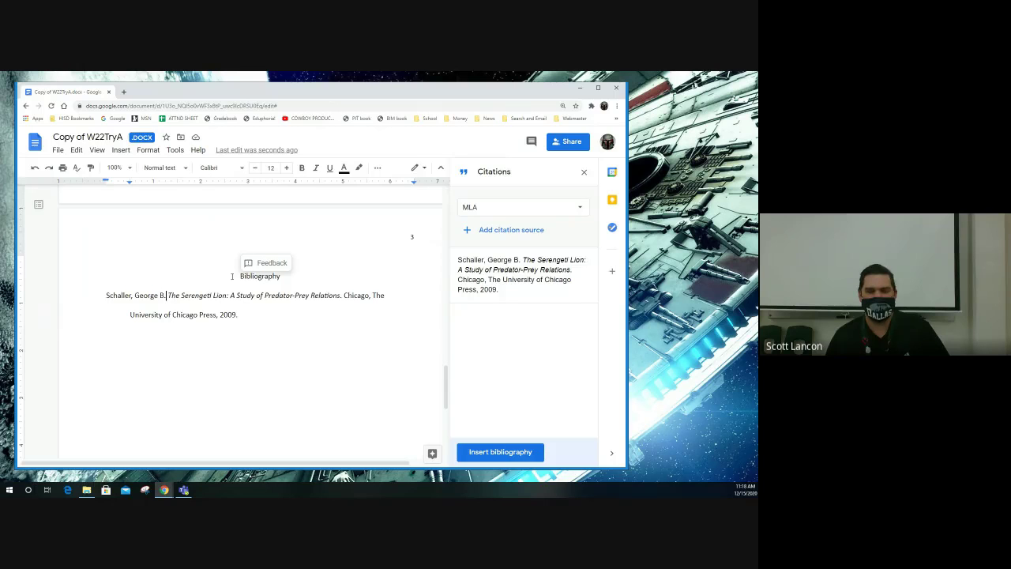
# Step: Set the Bibliography heading and Schaller entry to Times New Roman
pyautogui.moveTo(232, 276); pyautogui.dragTo(257, 319)
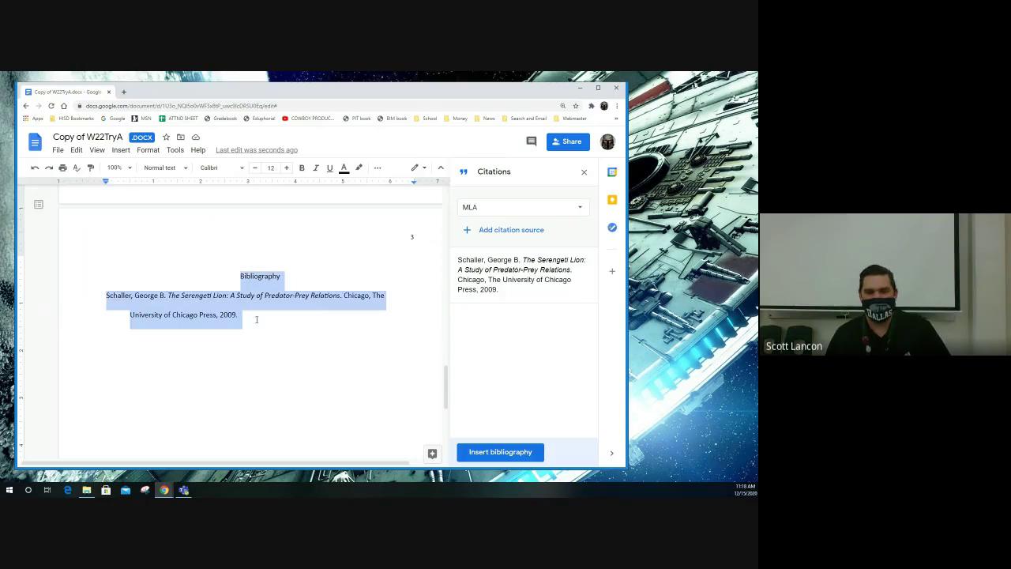
pyautogui.click(243, 169)
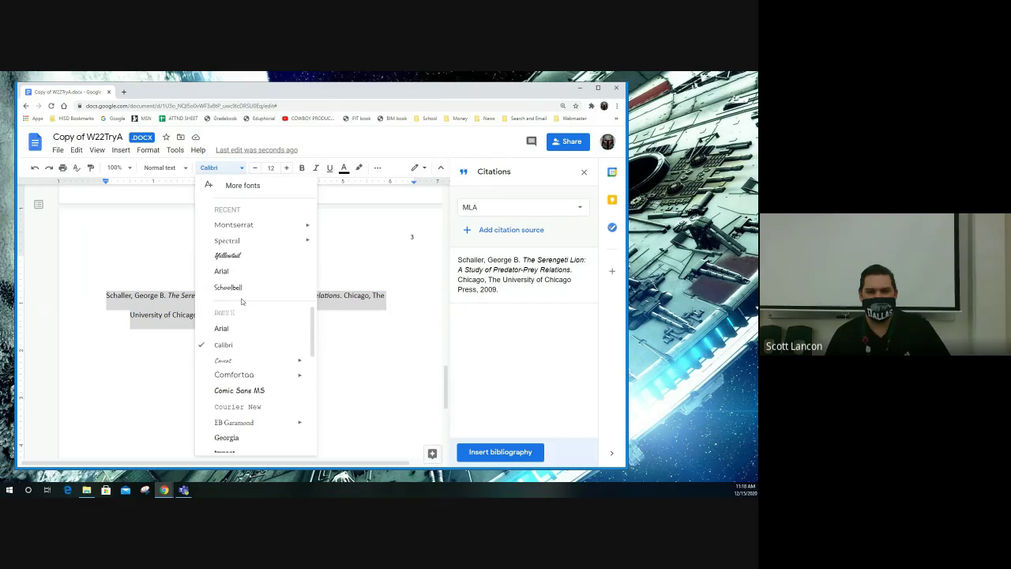
pyautogui.moveTo(260, 361)
pyautogui.scroll(-4, 260, 361)
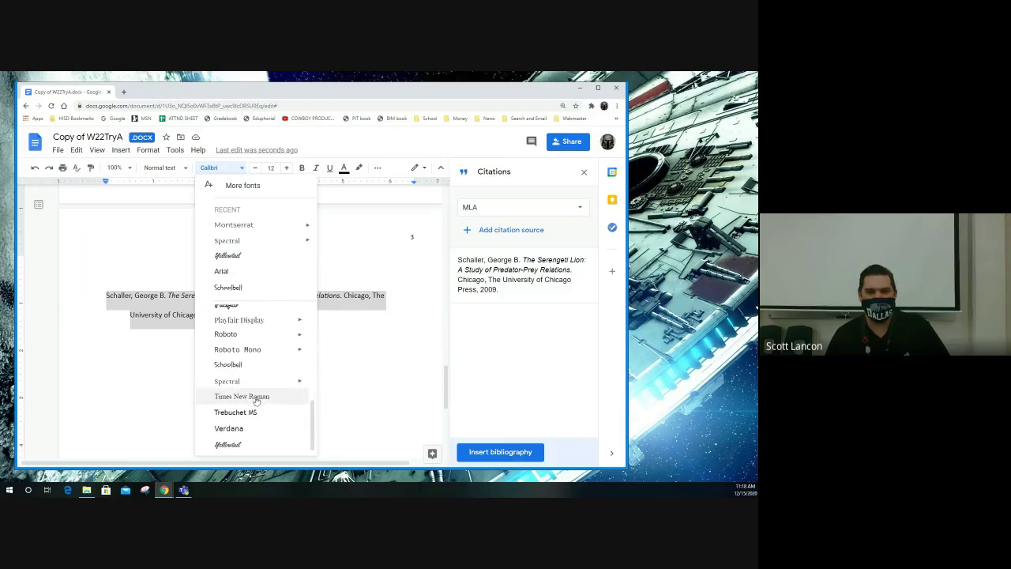
pyautogui.click(256, 398)
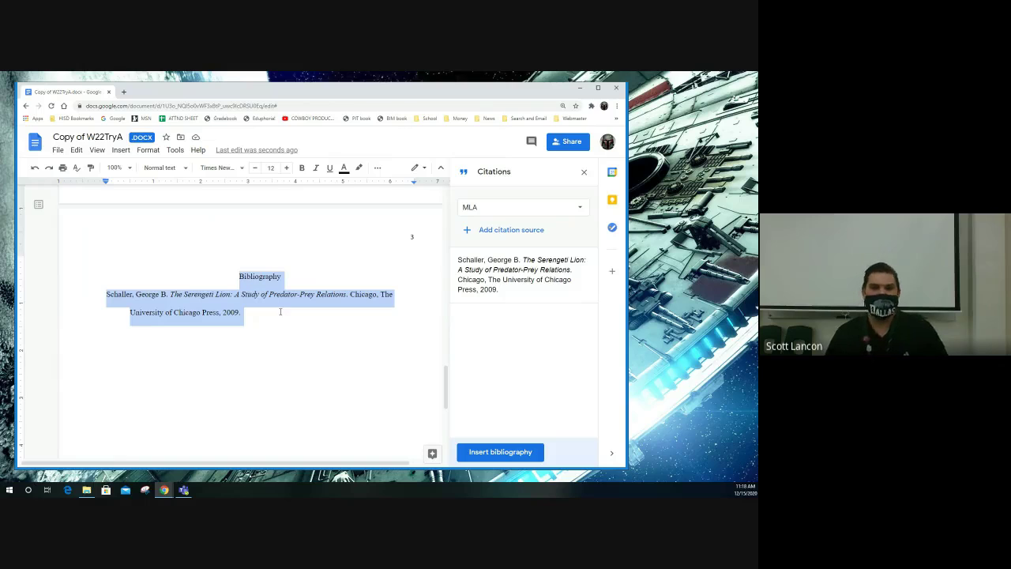
pyautogui.moveTo(240, 278); pyautogui.dragTo(282, 276)
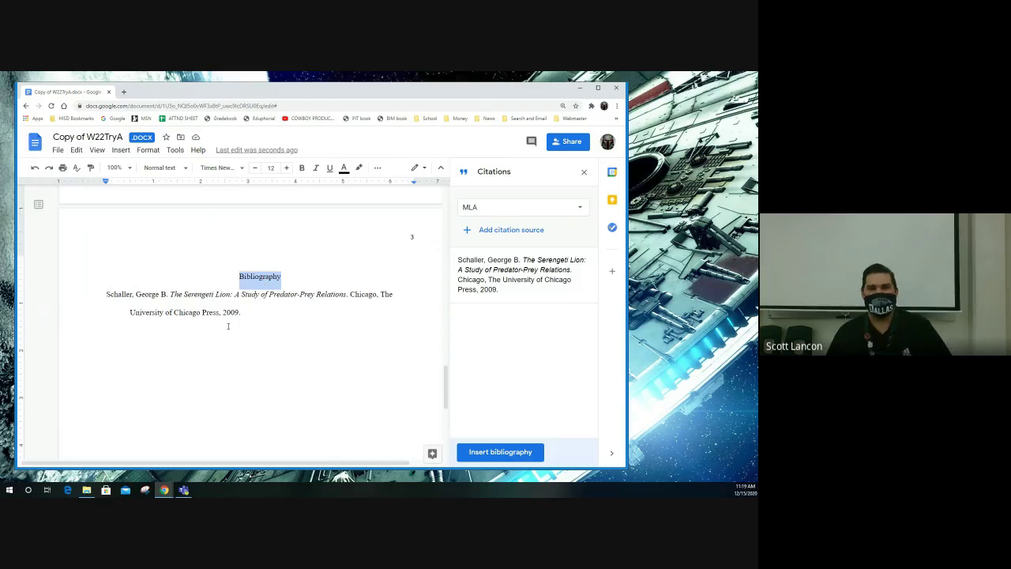
pyautogui.click(92, 154)
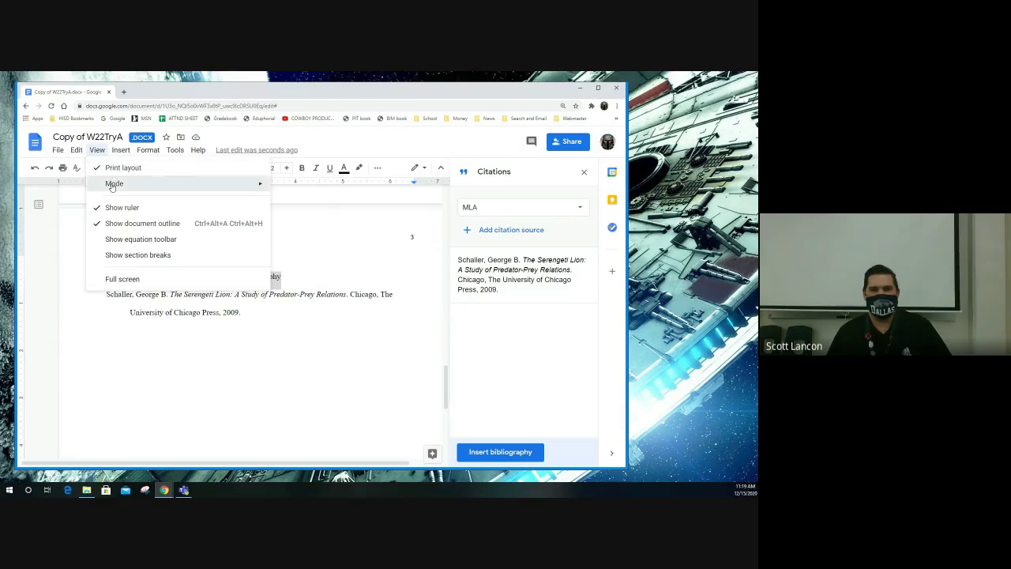
pyautogui.moveTo(112, 185)
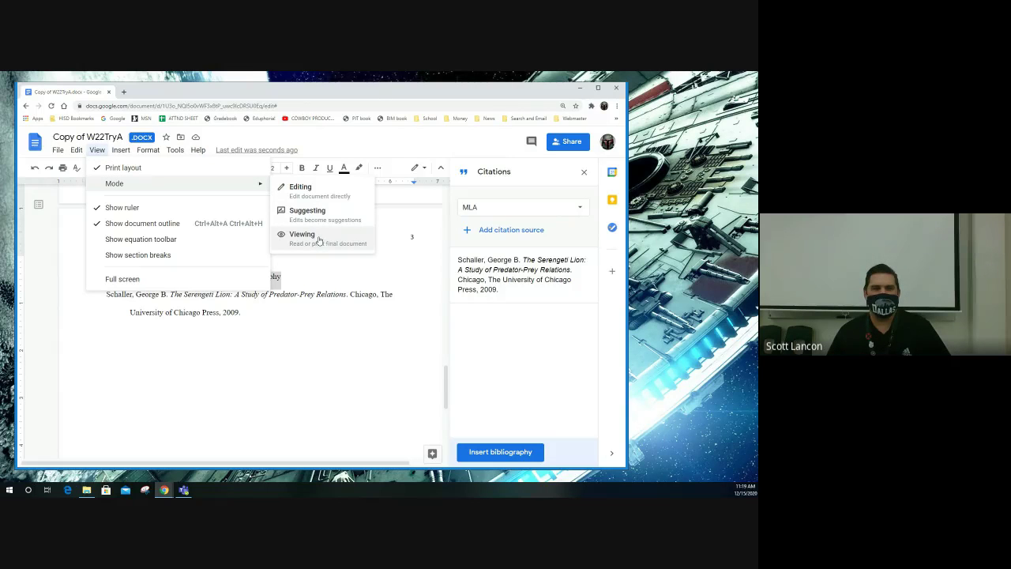
pyautogui.click(311, 250)
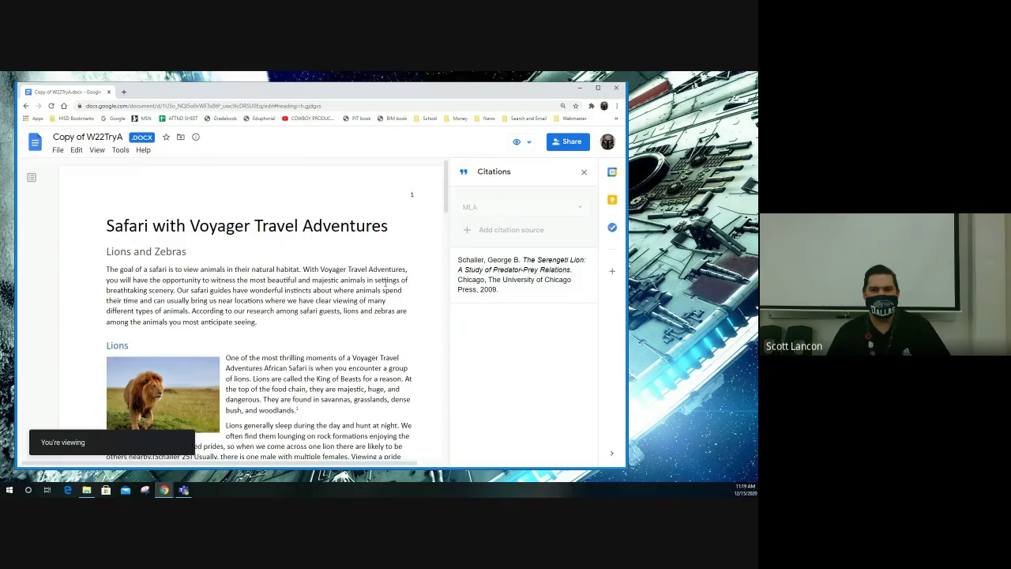
pyautogui.scroll(-15, 377, 286)
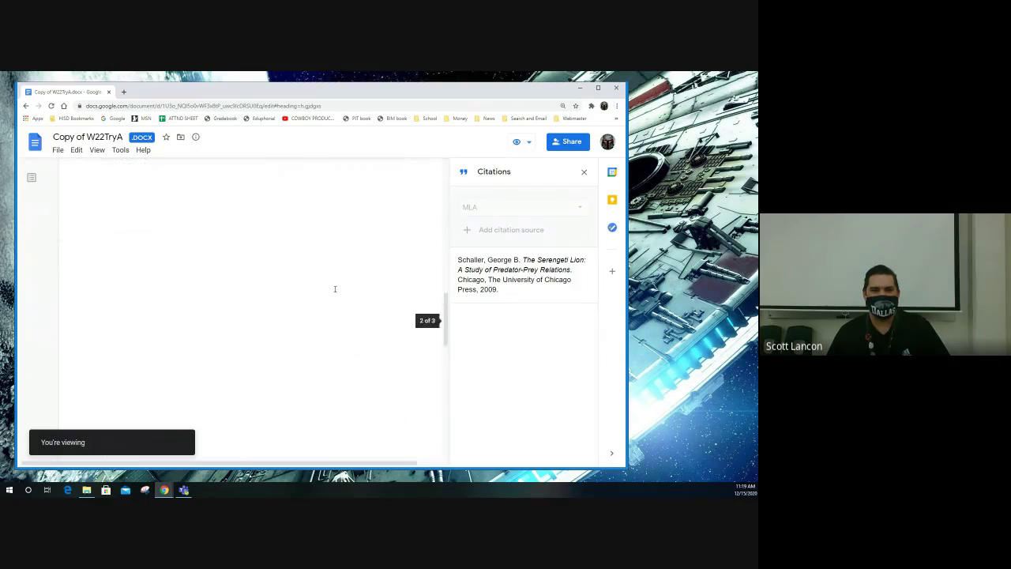
pyautogui.scroll(-5, 334, 288)
pyautogui.scroll(8, 335, 286)
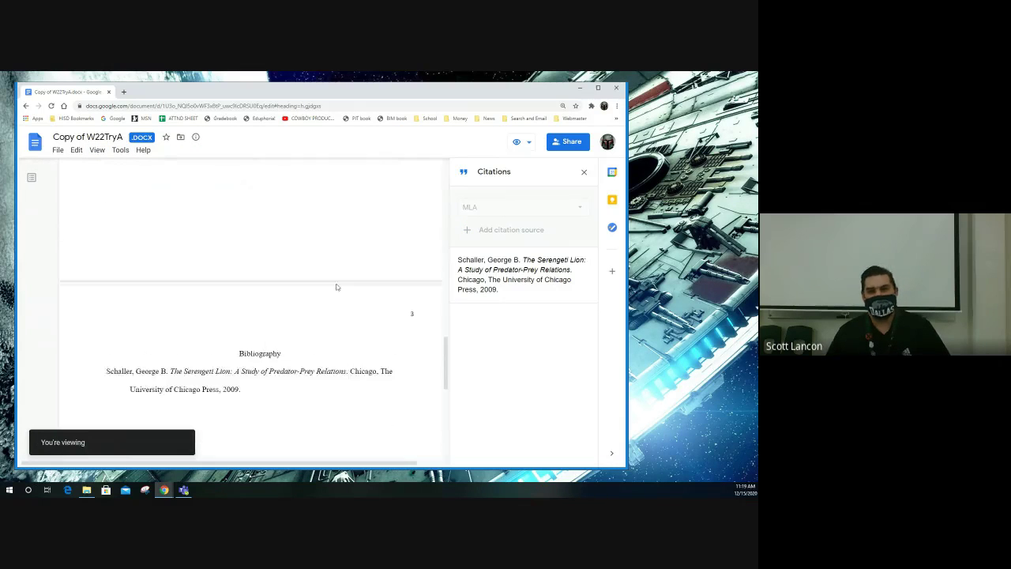
pyautogui.scroll(5, 336, 285)
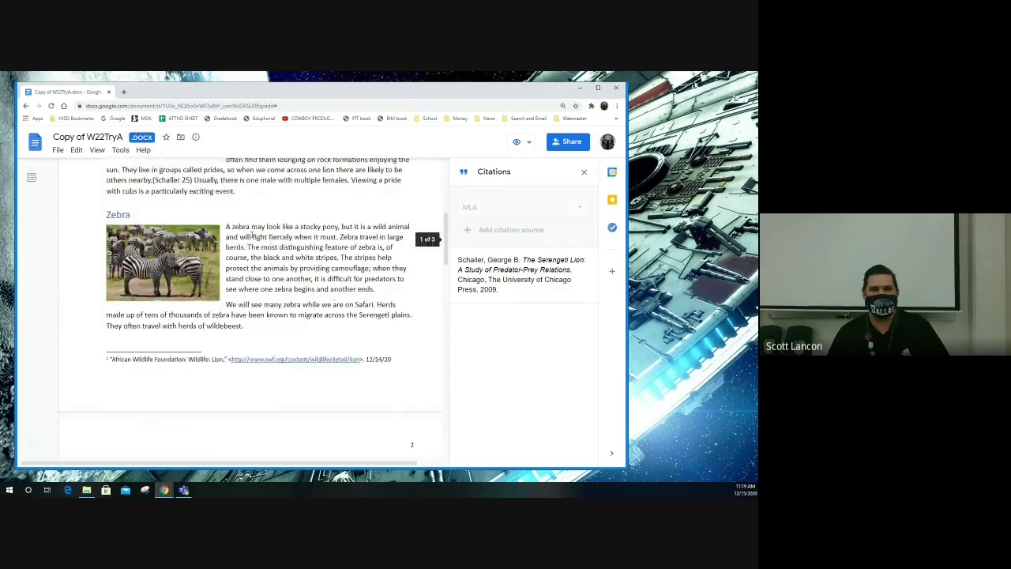
pyautogui.click(97, 150)
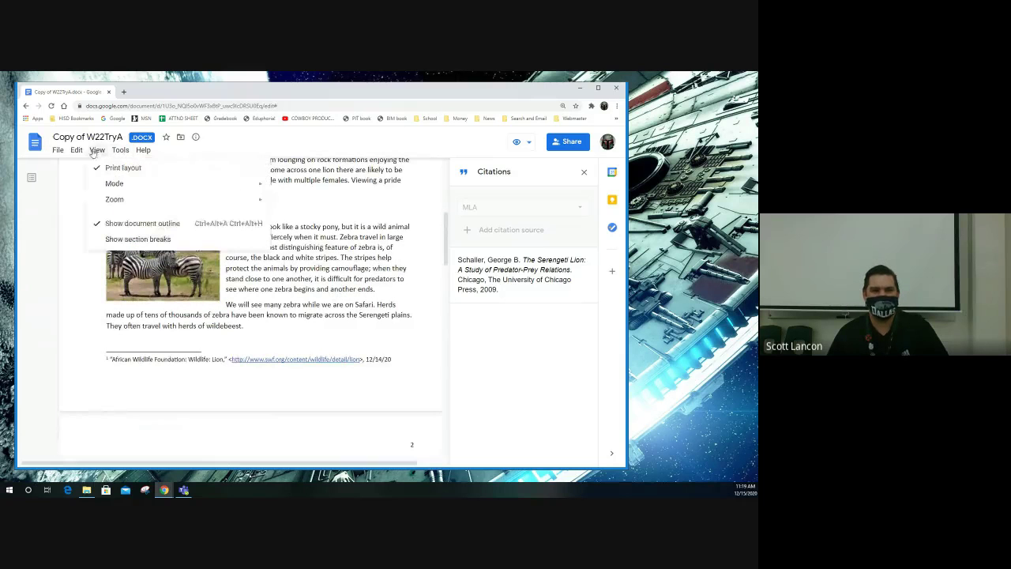
pyautogui.moveTo(131, 184)
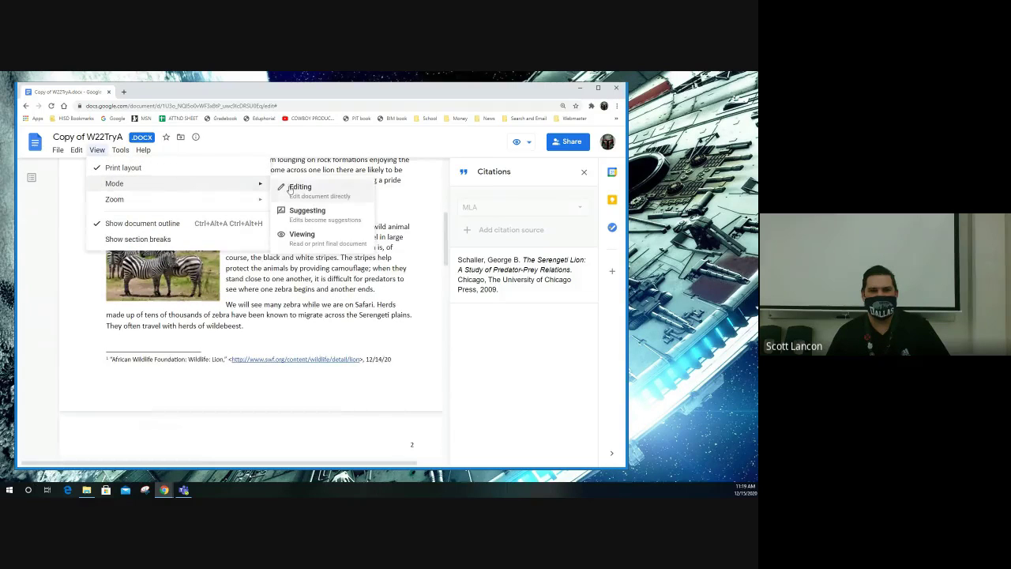
pyautogui.click(292, 189)
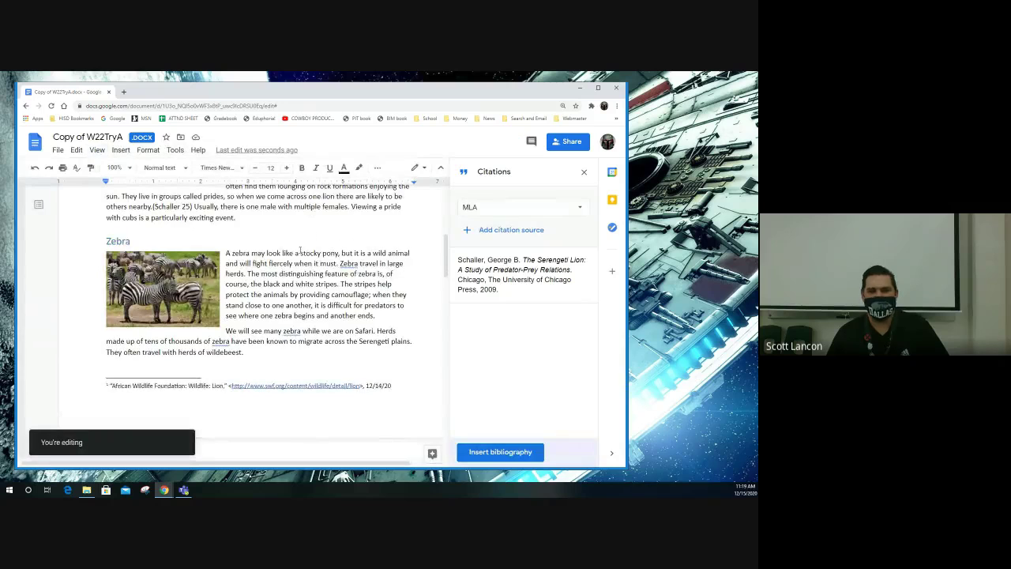